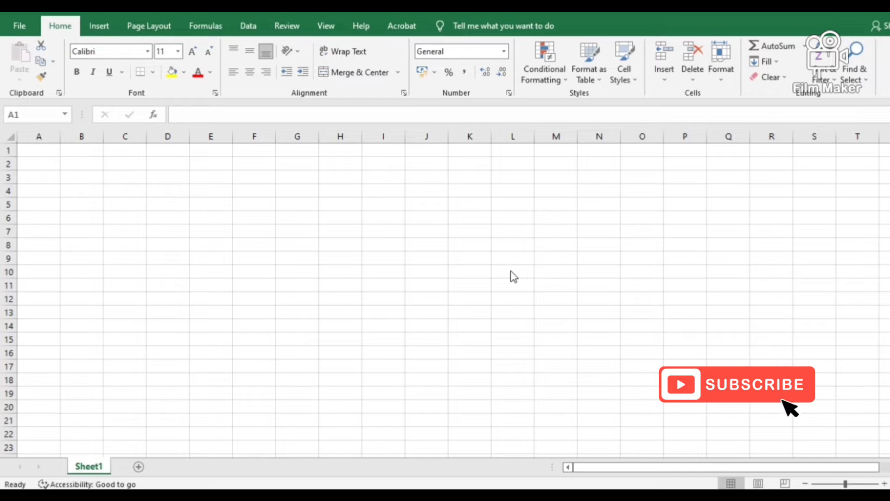
Step: Enlarge the worksheet view until columns A to M and rows 1 to 15 fill the window
click(393, 253)
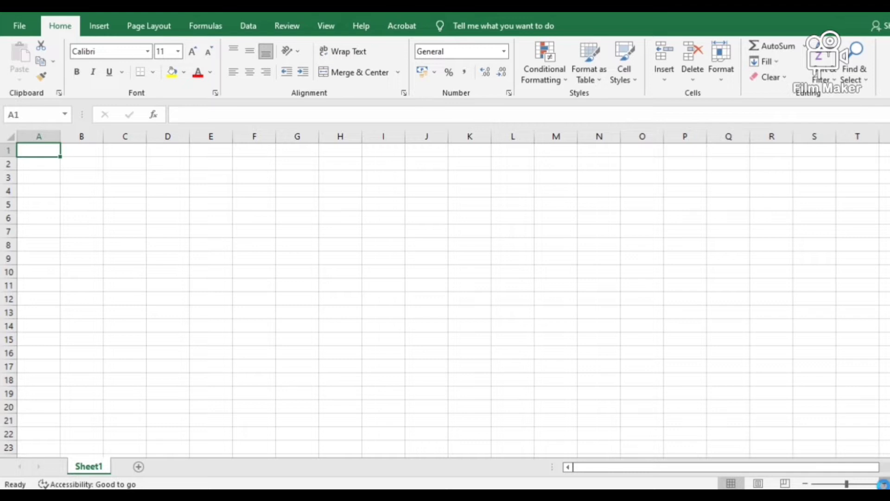
click(884, 483)
click(884, 483)
click(884, 483)
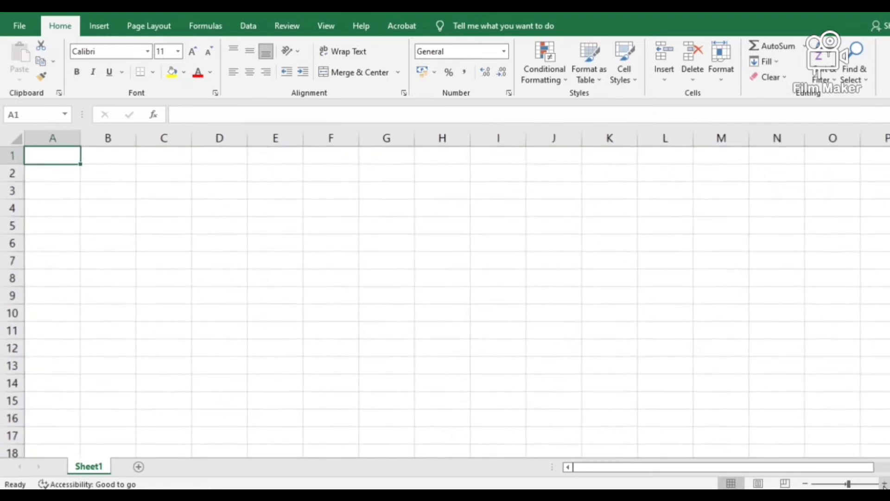
click(884, 484)
click(885, 483)
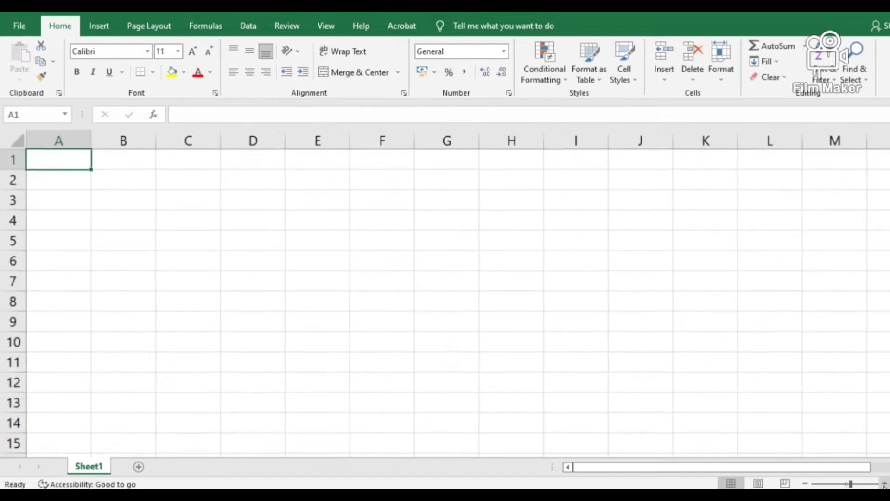
click(884, 483)
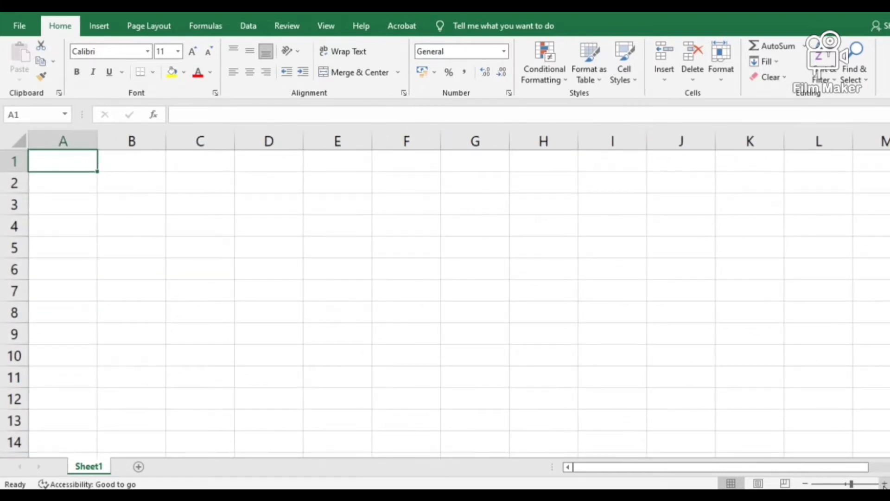
click(806, 484)
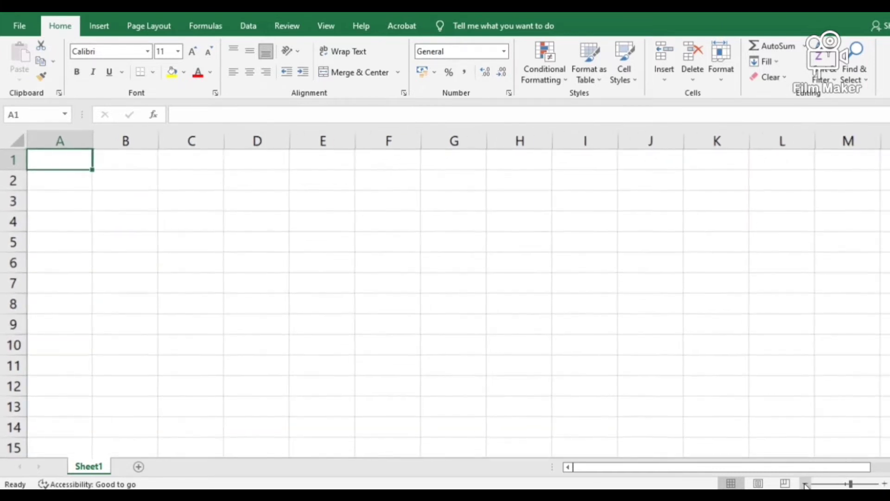
click(805, 484)
click(805, 484)
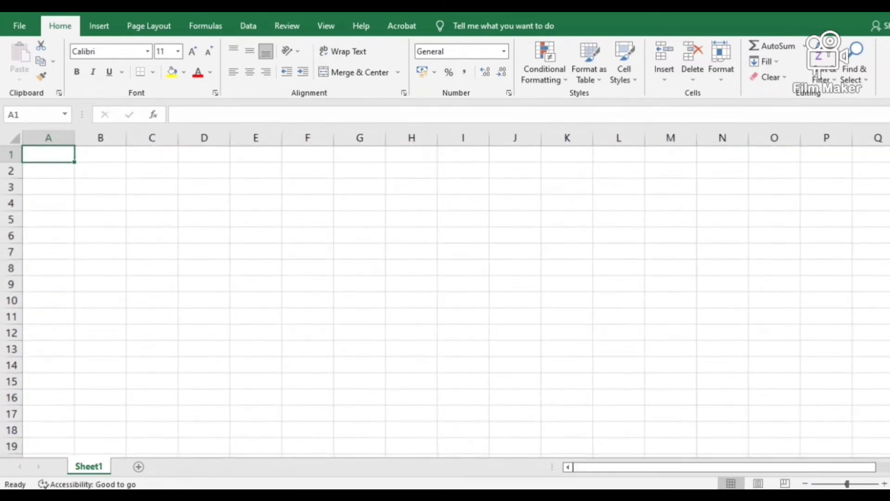
click(884, 484)
click(884, 483)
click(884, 484)
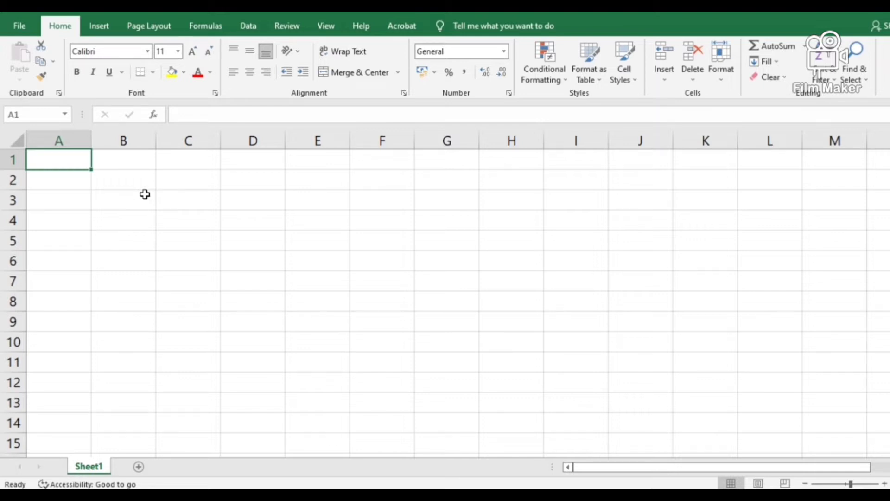
Step: Merge and center cells A1 through J1 and enter the title FINANCIAL ACCOUNTING in the merged cell
key(shift+Right)
key(shift+Right)
key(shift+Right)
key(shift+Right)
key(shift+Right)
key(shift+Right)
key(shift+Right)
key(shift+Right)
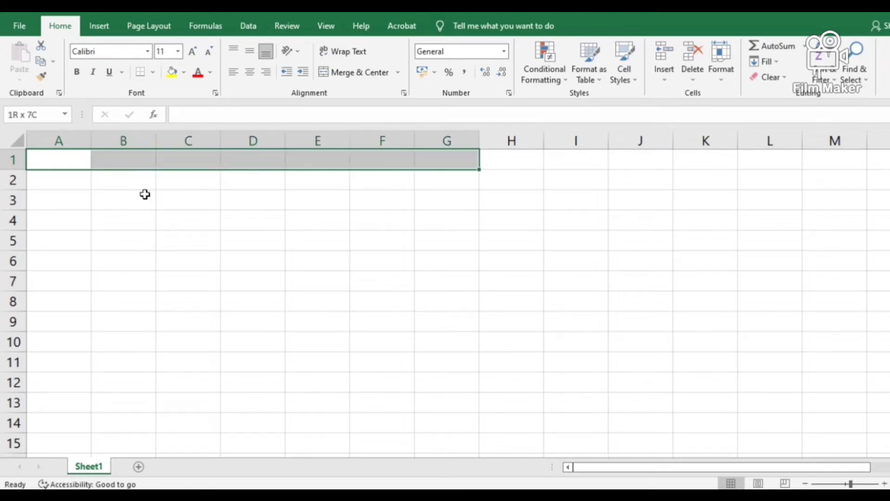
key(shift+Right)
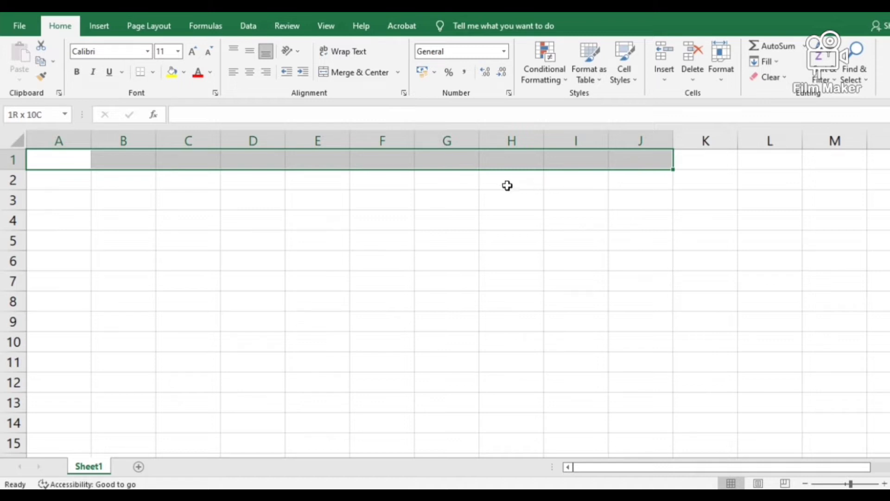
click(350, 74)
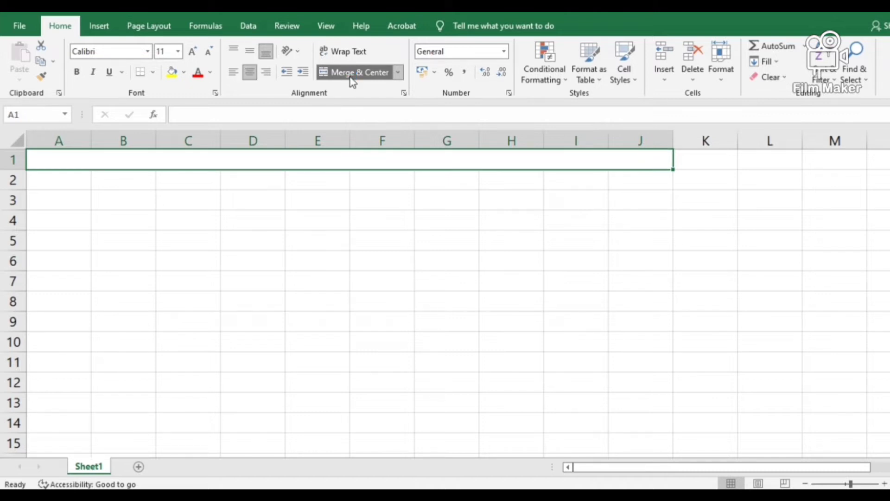
text(FINANCIAL ACCOUNTING)
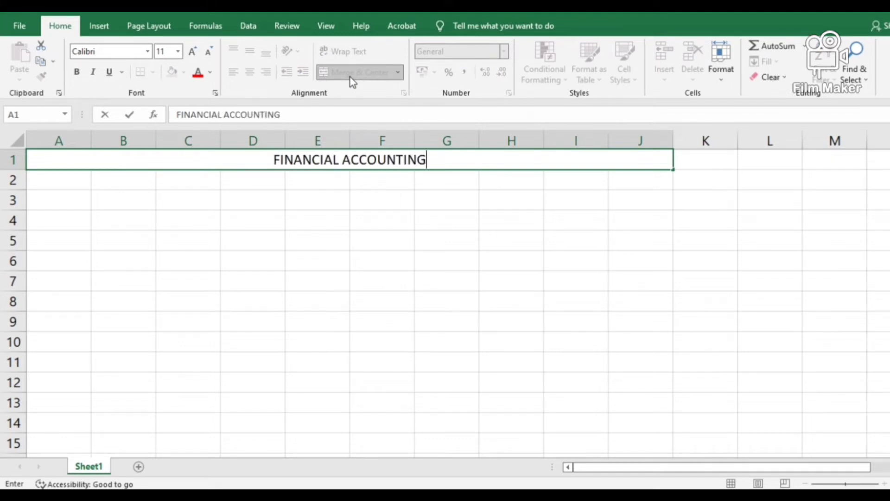
click(257, 179)
Step: Enter the column headings SL NO., YEAR, INCOME and EXPENDITURE in cells A2 through D2
click(82, 184)
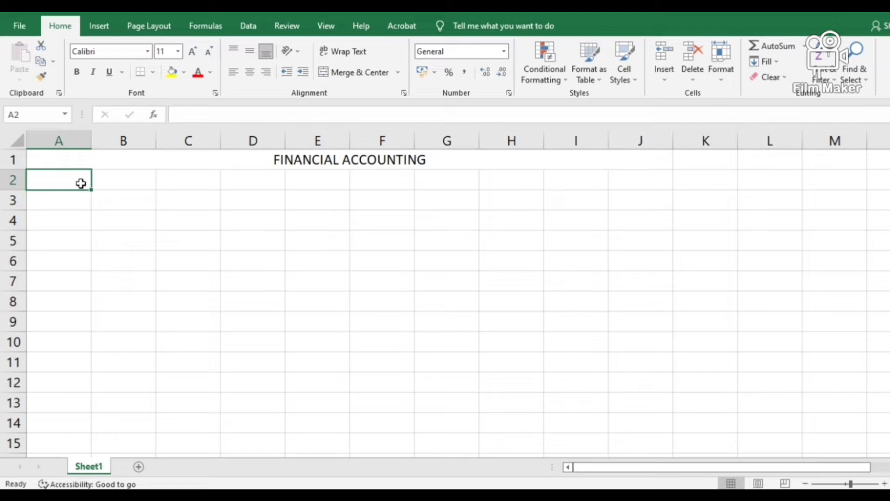
text(SL N)
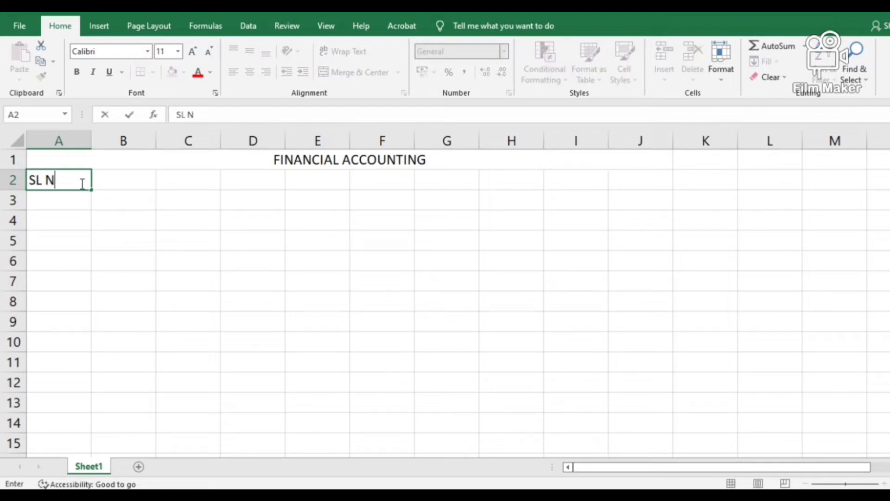
text(O.)
key(Tab)
text(YEAR)
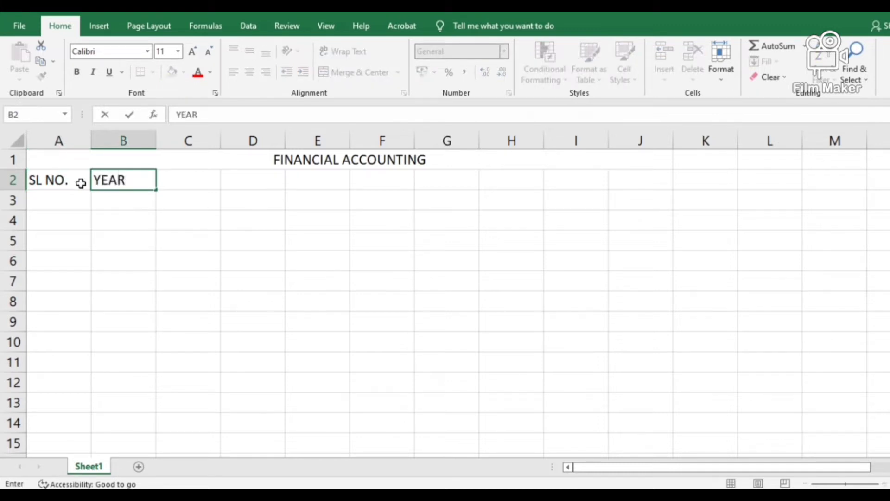
key(Tab)
text(I)
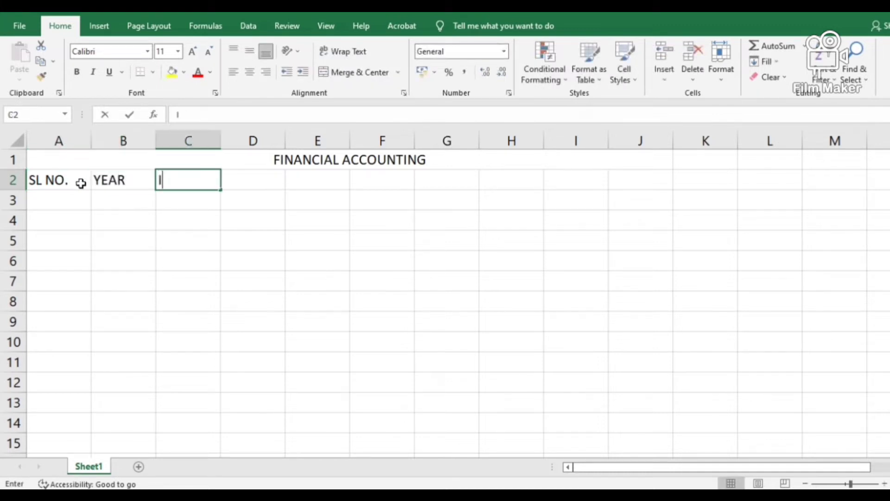
text(NCOME)
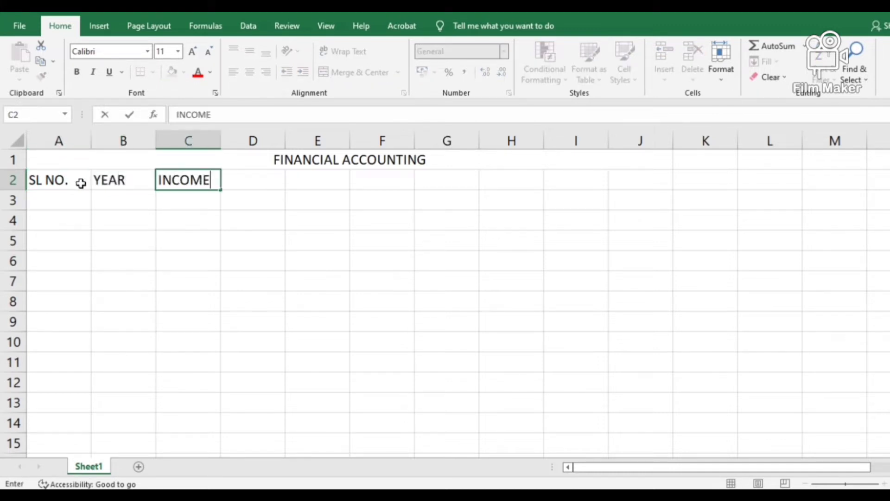
key(Tab)
text(E)
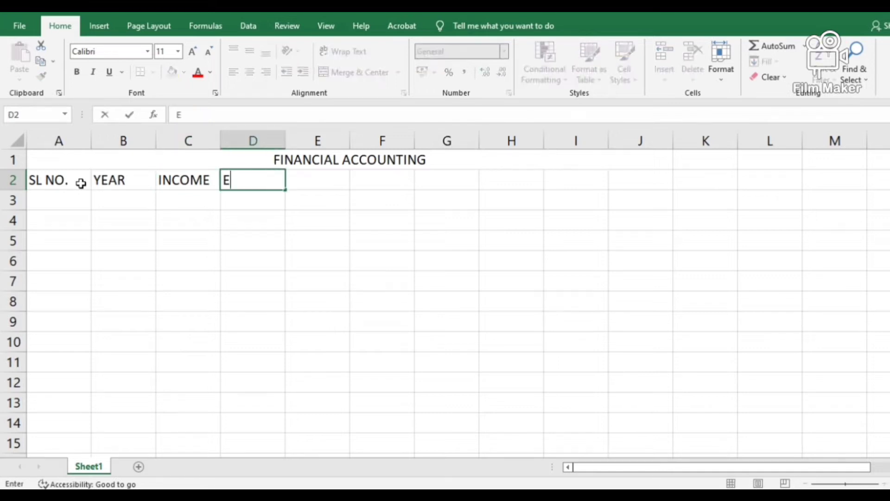
text(XPEN)
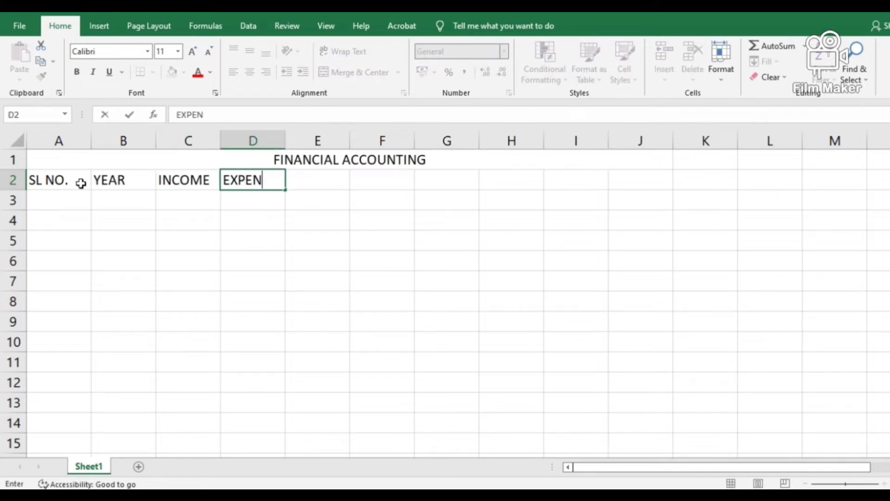
text(DIT URE)
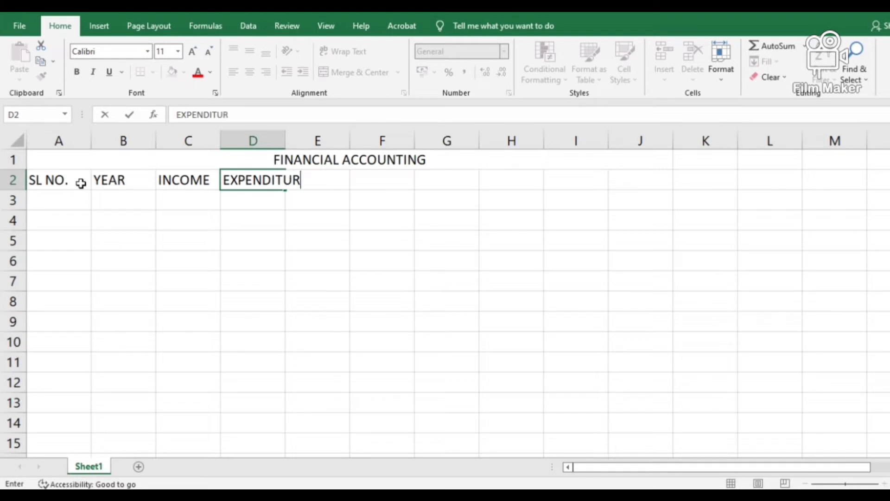
click(333, 214)
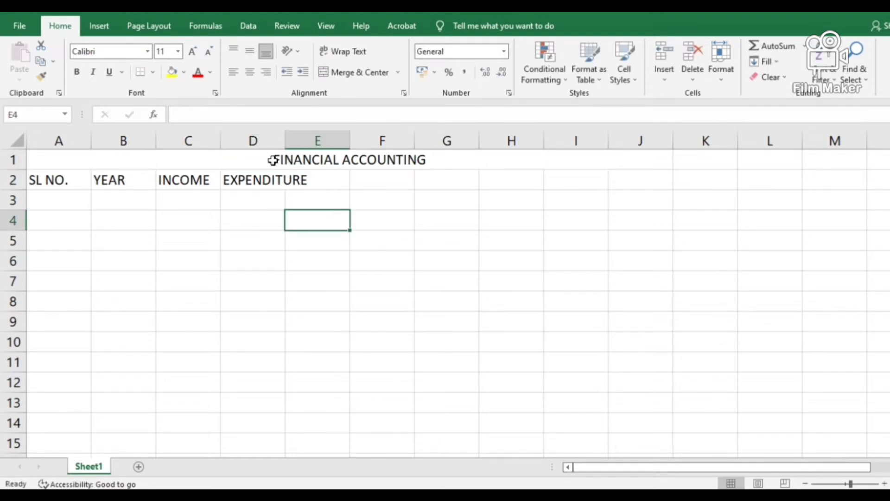
Step: Widen column D to about 13.43 and add the headings BALANCE in E2 and REMARK in F2
click(261, 138)
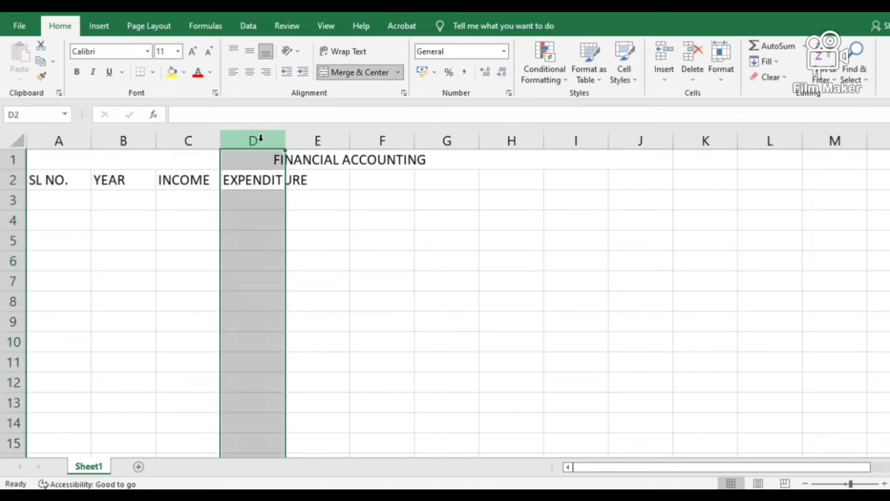
drag(283, 135, 318, 148)
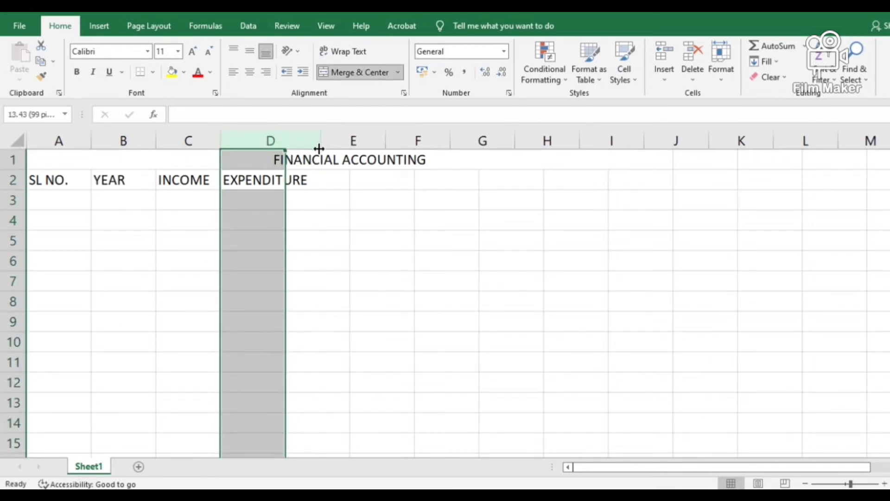
click(359, 184)
text(BA)
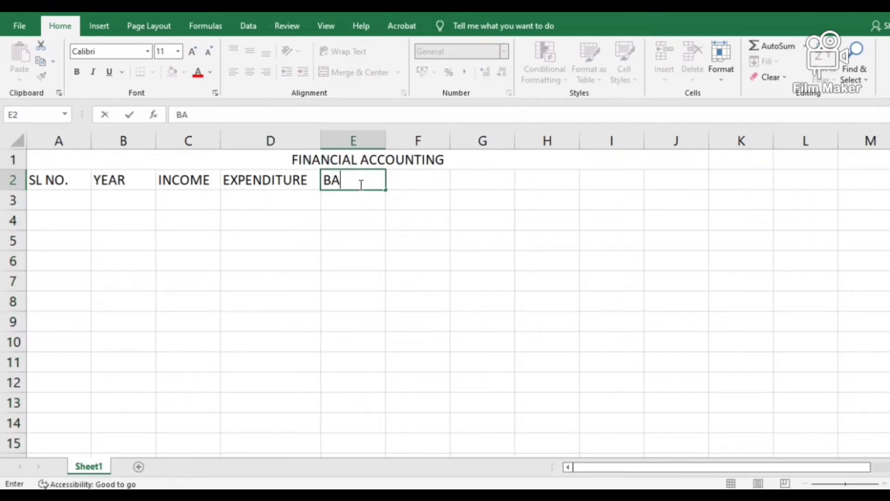
text(LANCE)
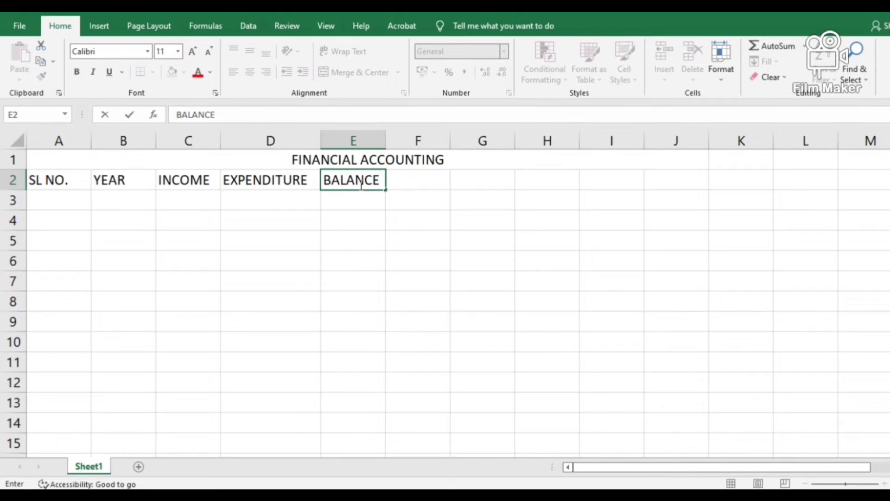
click(407, 185)
text(REMARK)
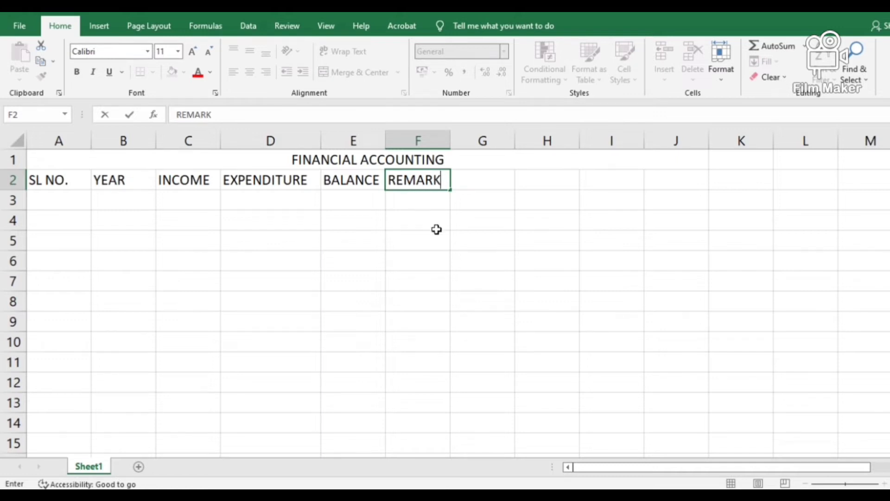
click(435, 230)
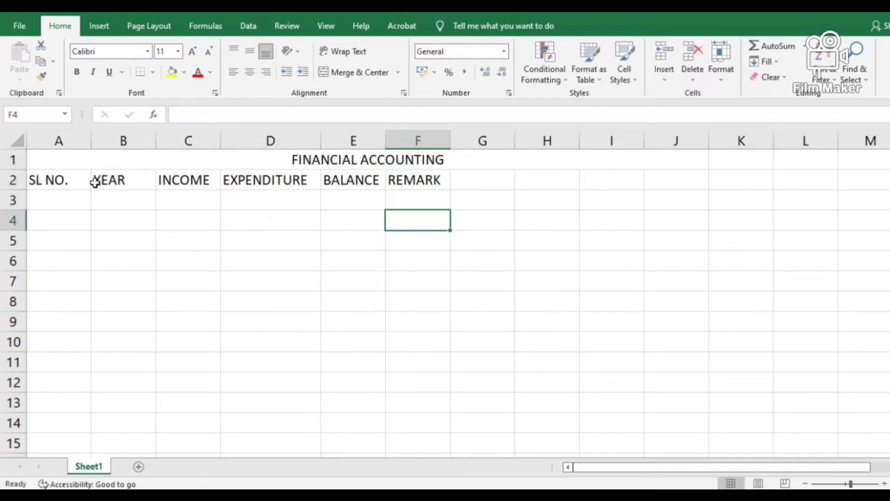
Step: Narrow column A to fit its heading and fill A3 through A12 with the serial numbers 1 to 10
drag(91, 141, 74, 141)
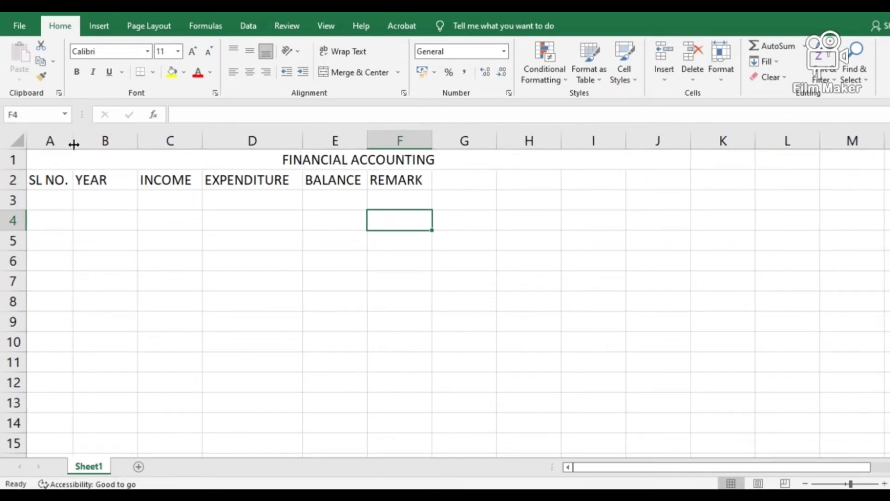
click(63, 203)
text(1)
key(Return)
text(2)
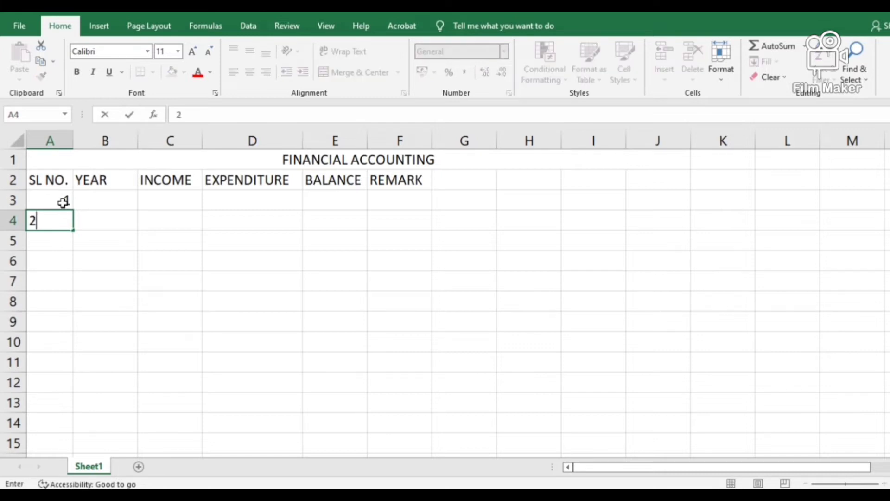
key(Return)
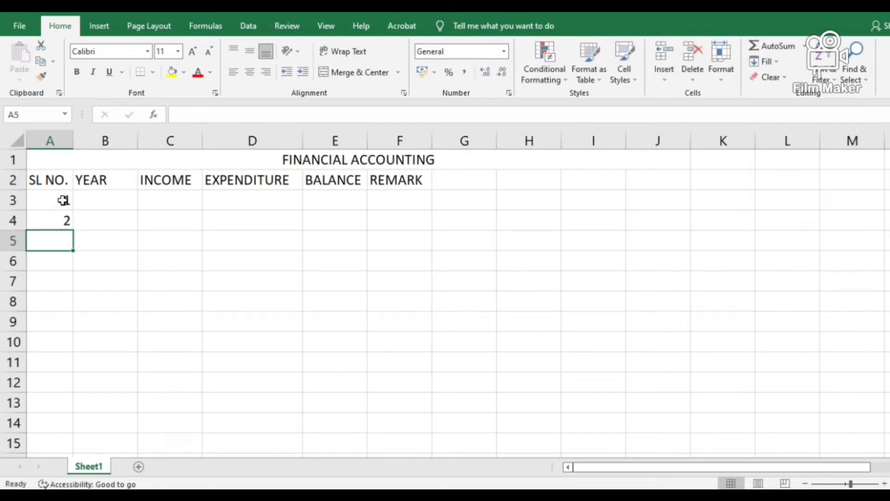
click(63, 201)
drag(63, 200, 64, 213)
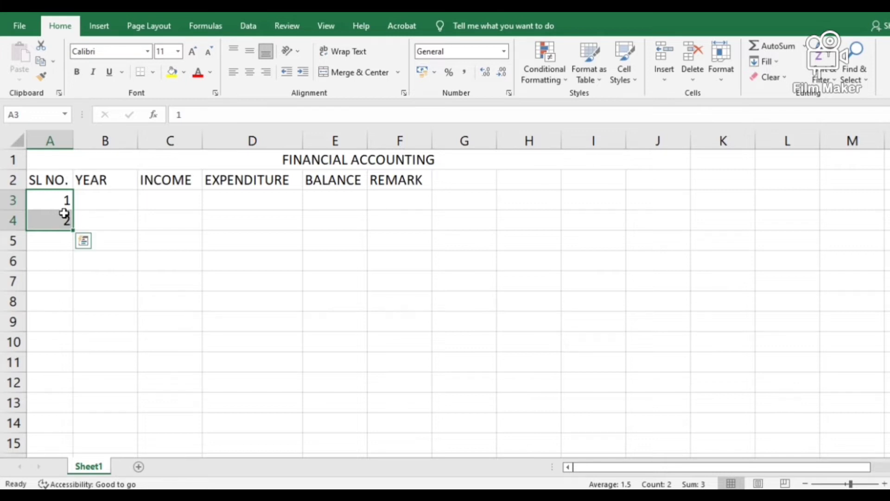
drag(73, 229, 68, 392)
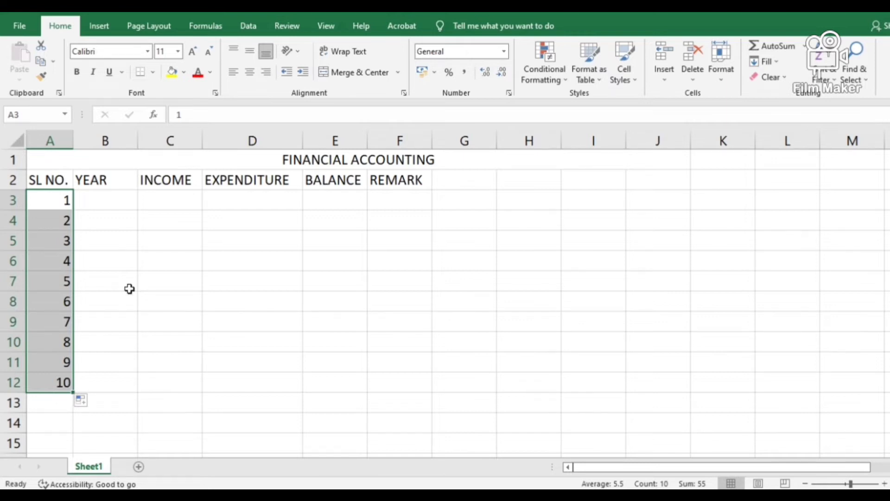
Step: Enter the years 2008 in B3 and 2009 in B4 under the YEAR heading
click(114, 202)
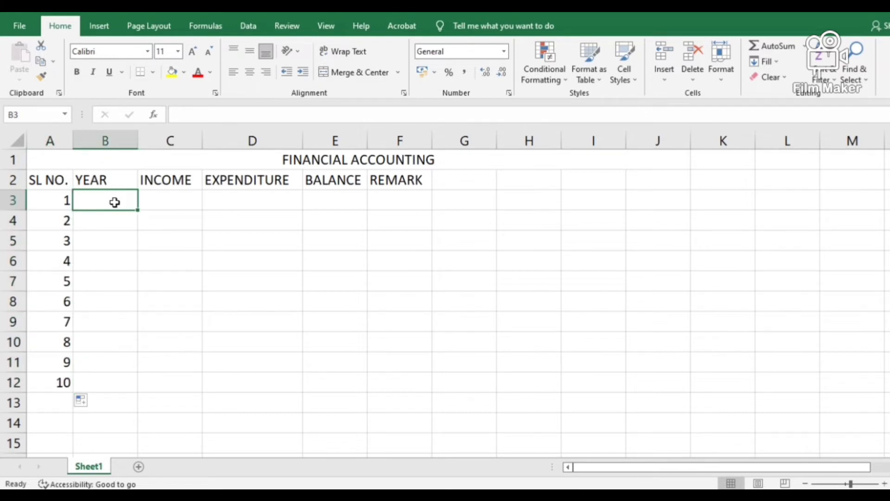
text(20)
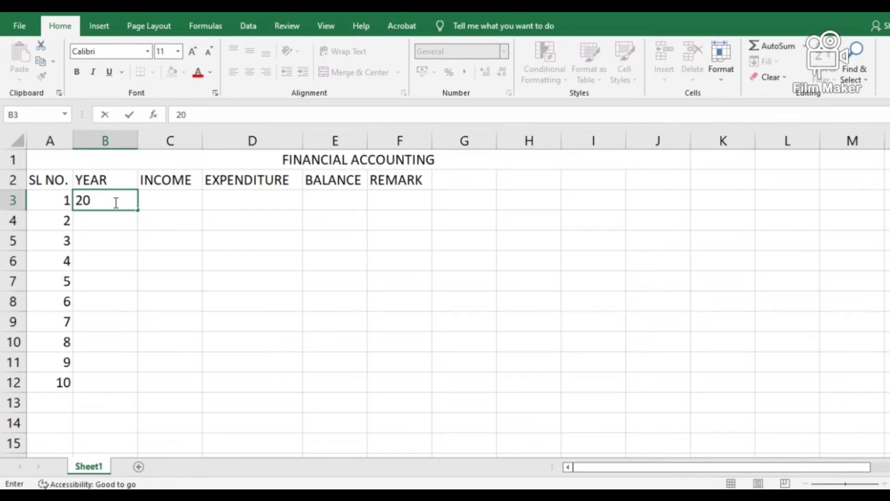
text(0)
text(8)
key(Return)
text(2009)
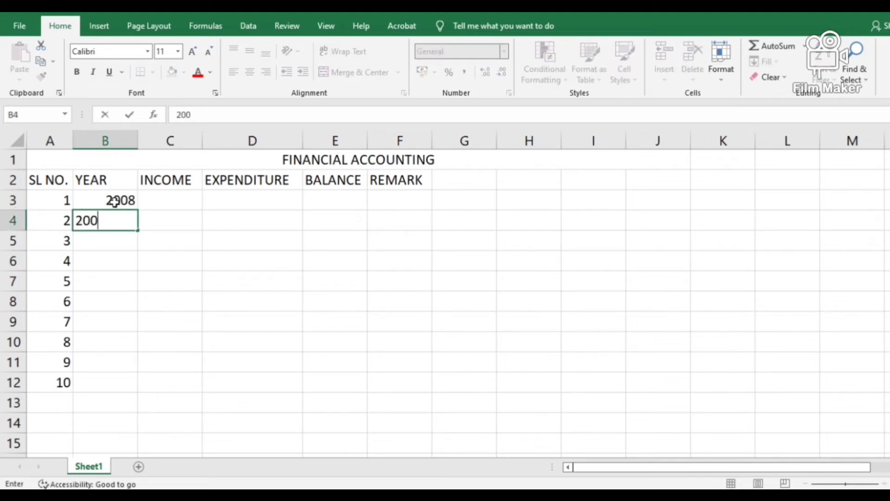
click(153, 238)
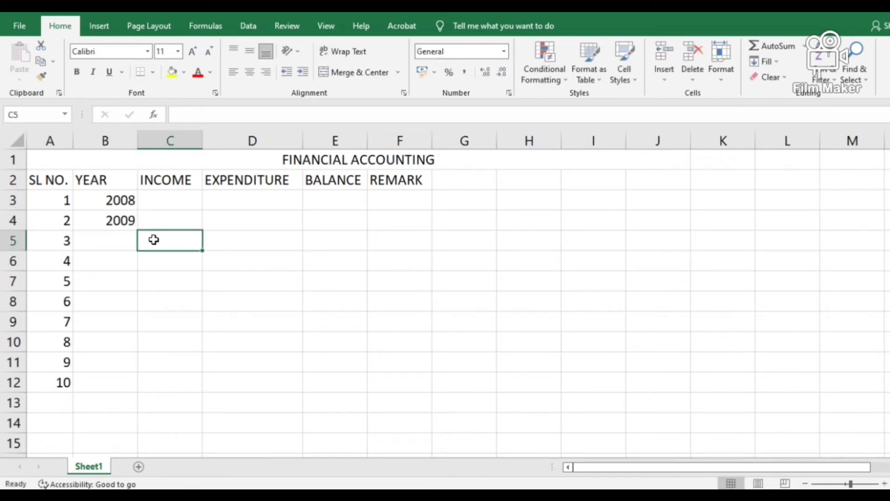
Step: Extend the year series from B3 and B4 down to B12, filling the years through 2017
click(122, 201)
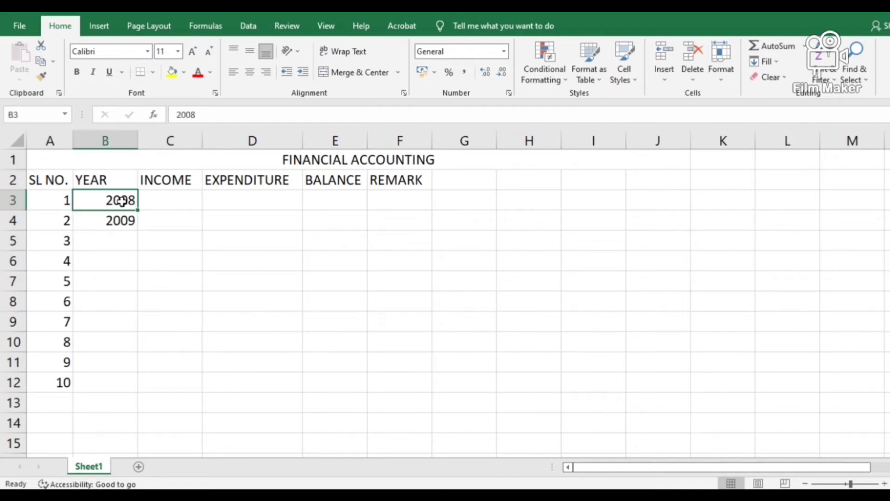
drag(121, 201, 123, 214)
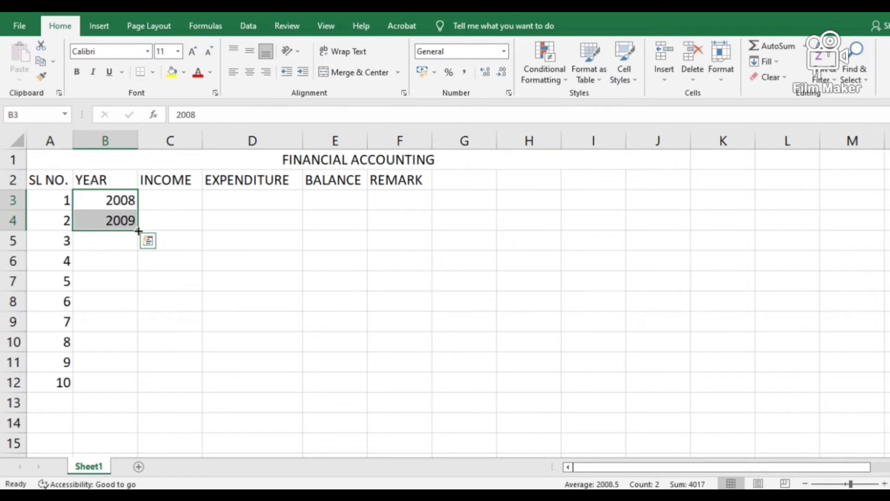
click(139, 231)
double_click(138, 231)
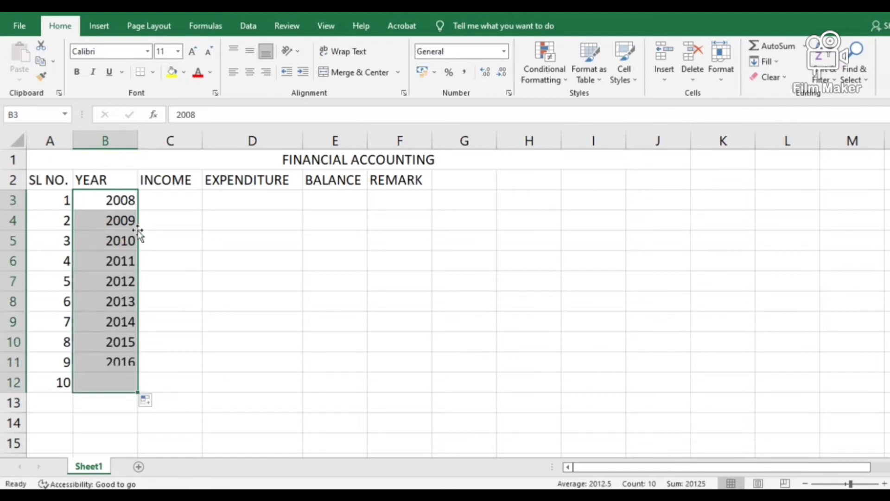
Step: Widen the INCOME column slightly and enter 452000, 856000 and 895200 in cells C3 through C5
click(165, 204)
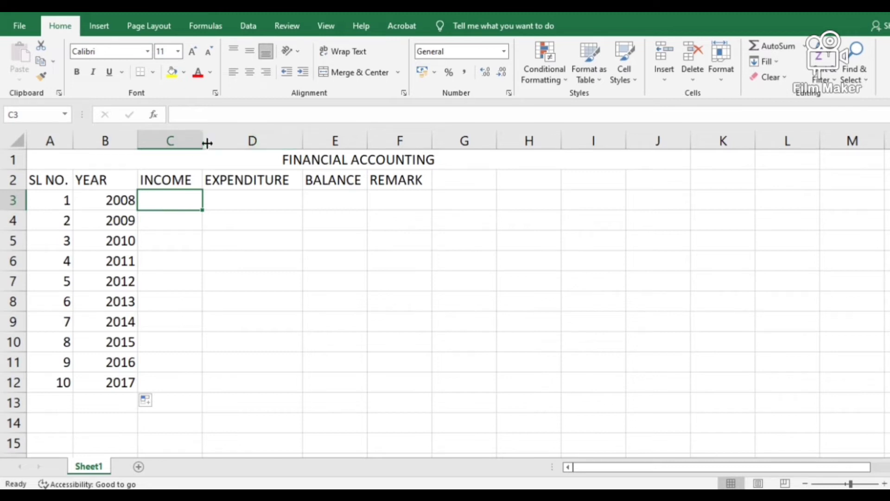
drag(204, 141, 226, 148)
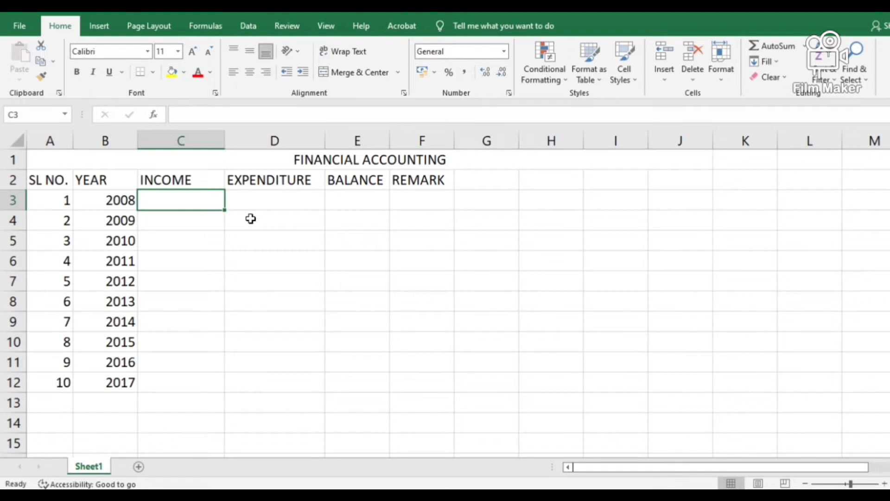
text(452000)
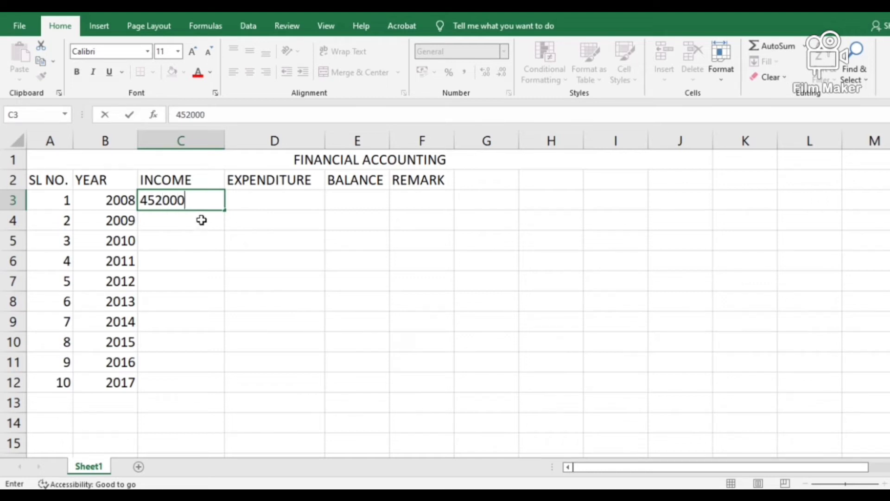
key(Return)
text(6000)
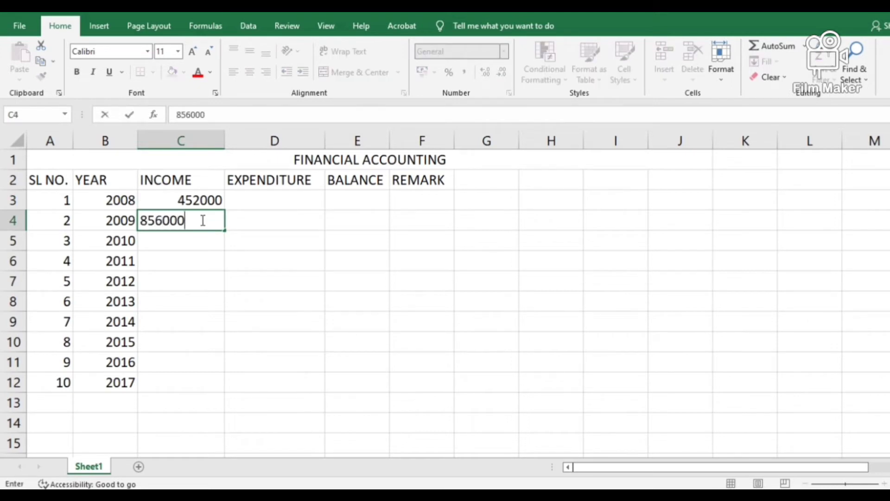
key(Return)
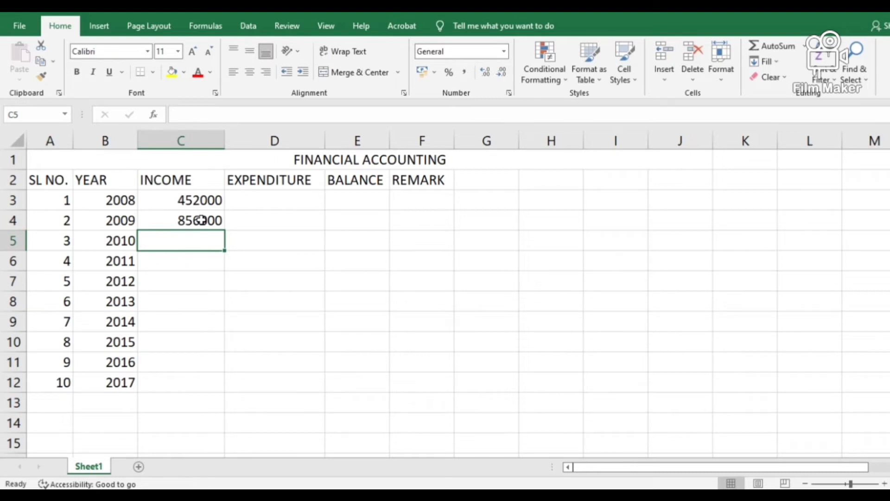
text(8952 00)
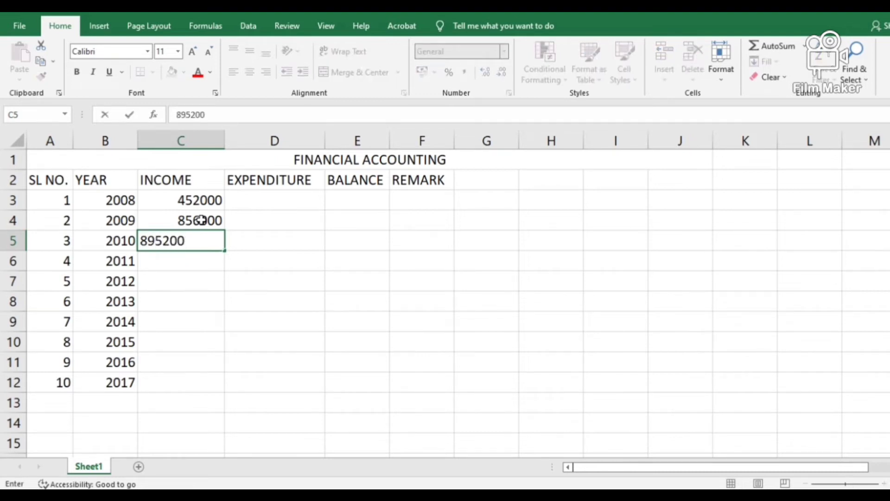
key(Return)
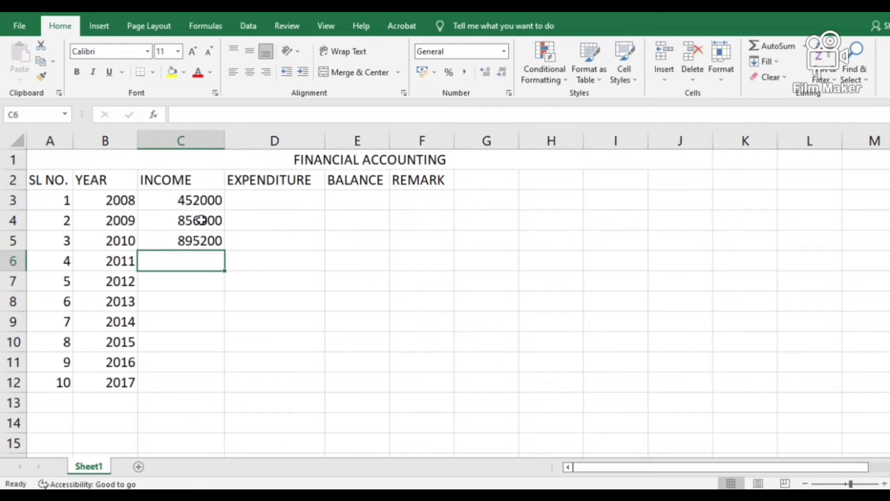
Step: Enter the income amounts 754000, 895620 and 895600 in cells C6 through C8
text(75400)
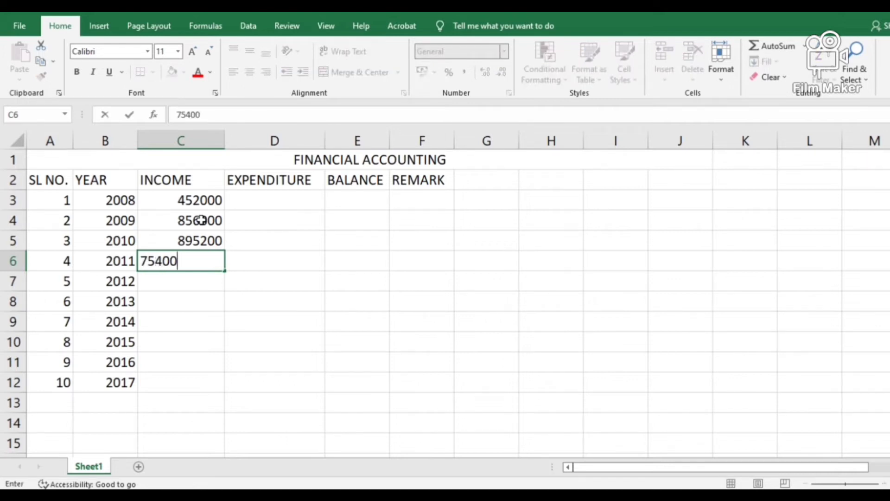
text(0)
key(Return)
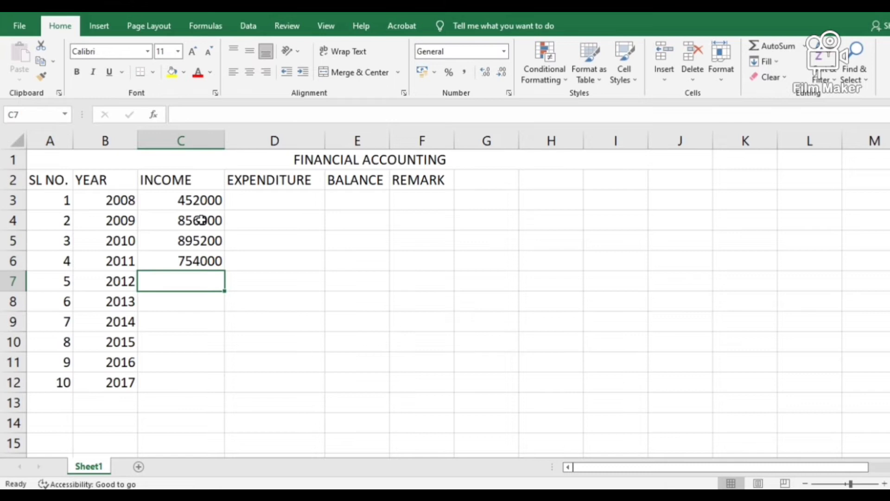
text(895)
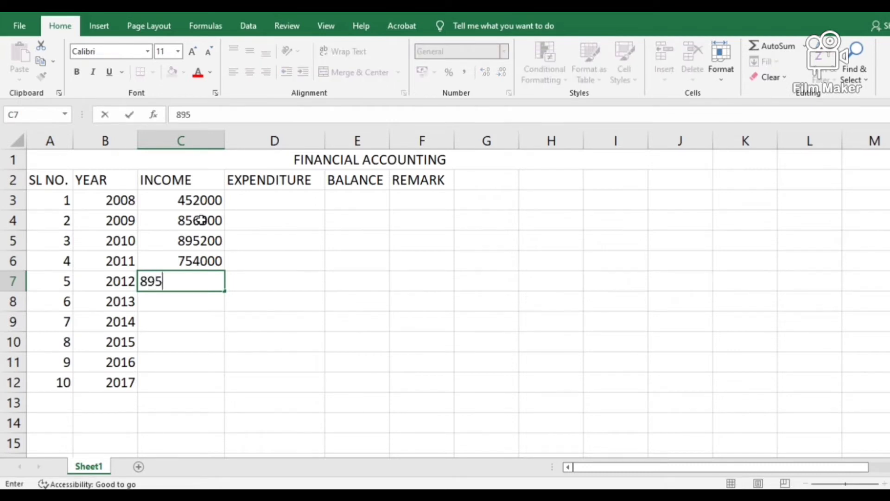
text(620)
key(Return)
text(8)
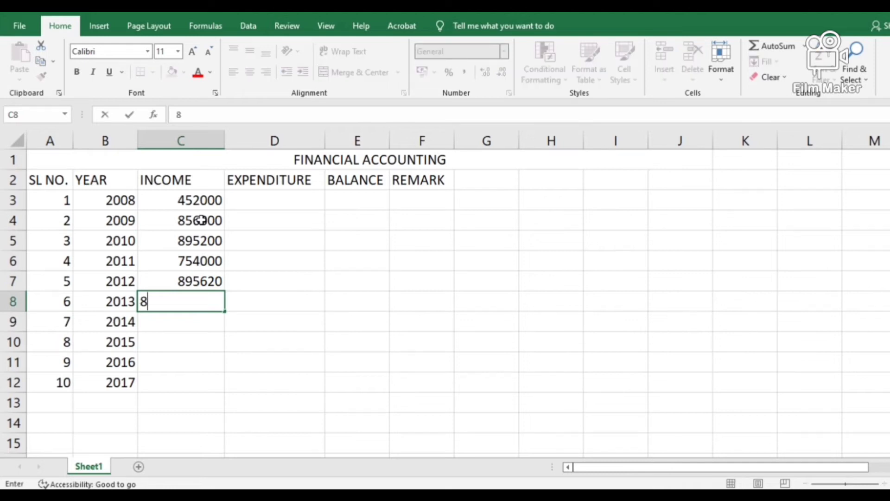
text(95600)
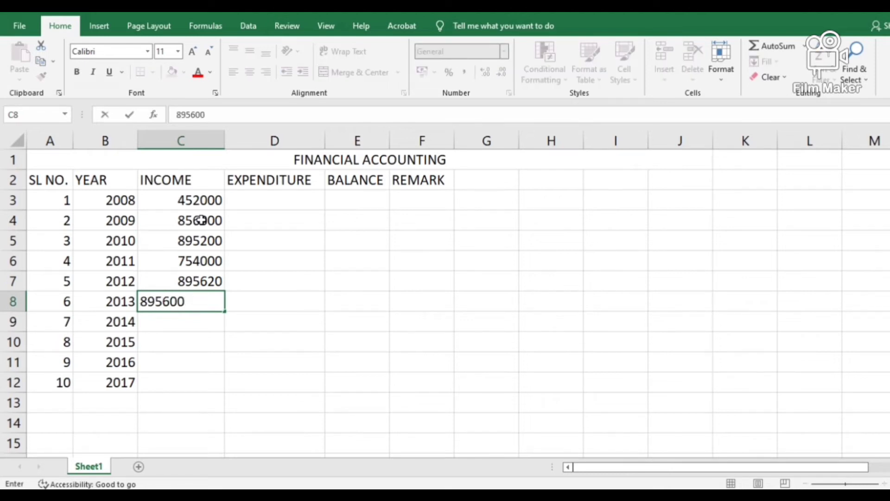
key(Return)
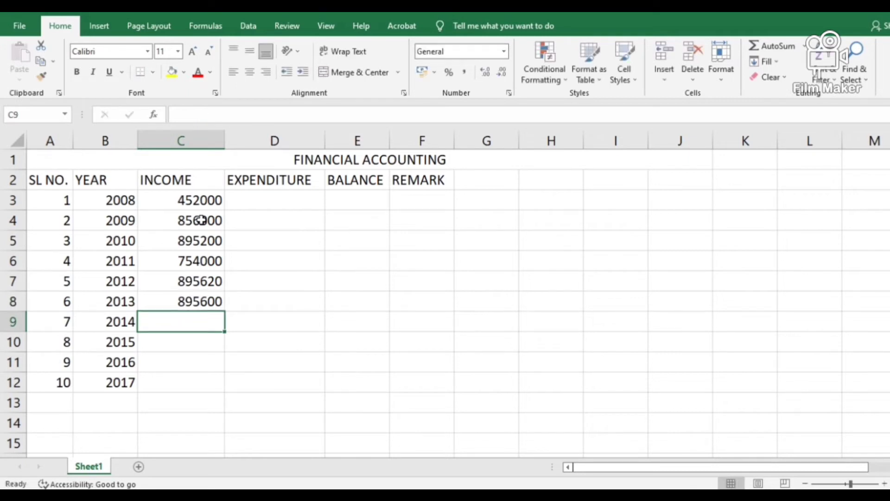
Step: Enter the income amounts 587460, 879500, 478500 and 856000 in cells C9 through C12
text(5874)
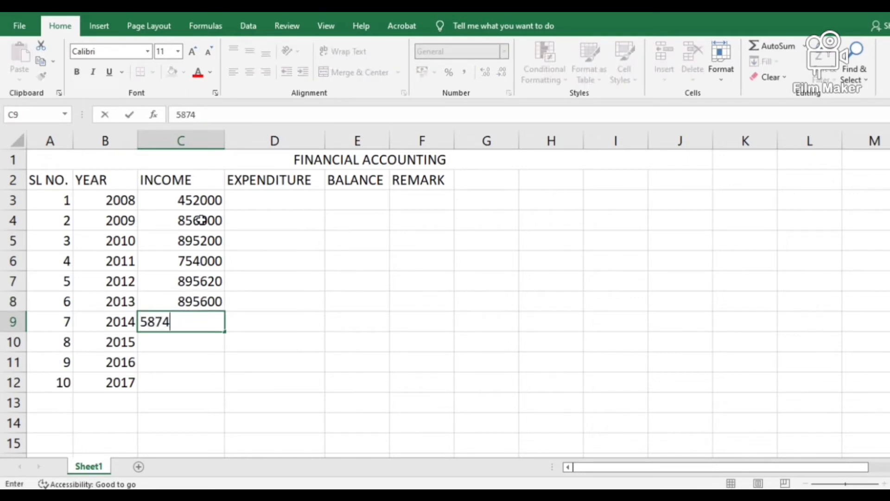
text(60)
key(Return)
text(879)
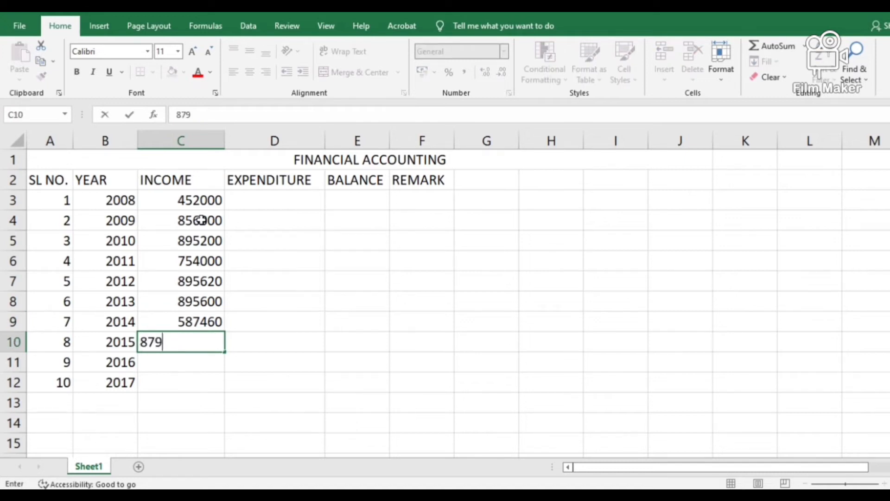
text(500)
key(Return)
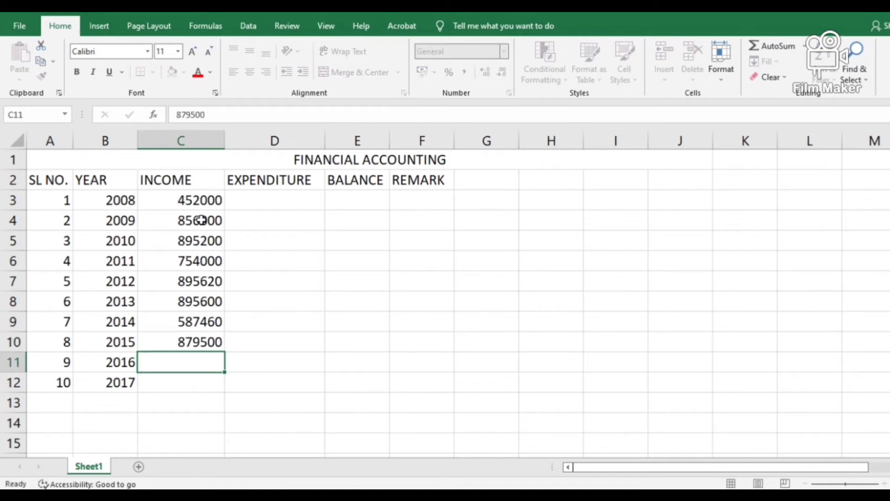
text(478500)
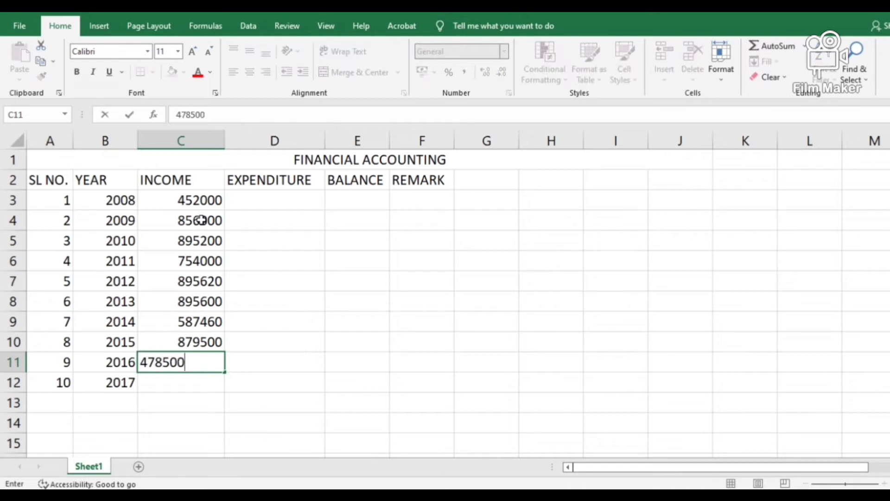
key(Return)
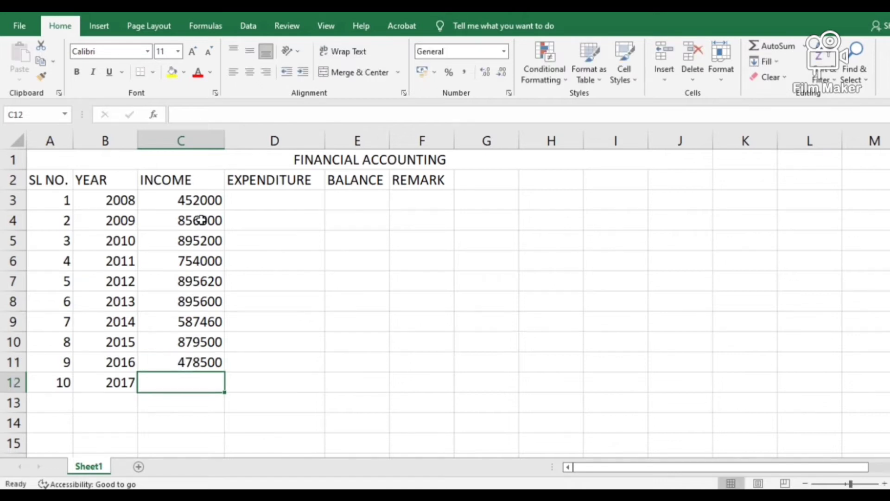
text(856000)
key(Return)
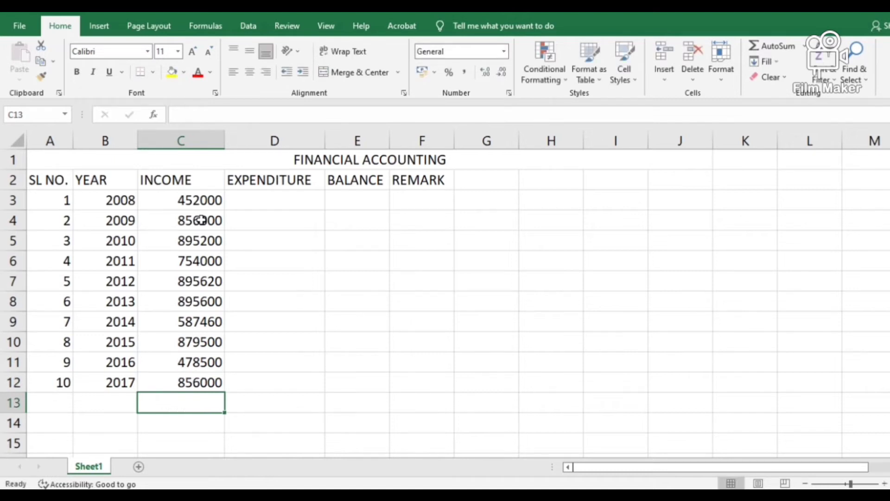
Step: Enter the expenditure amounts 89524, 25684, 69856 and 3658 in cells D3 through D6
click(291, 199)
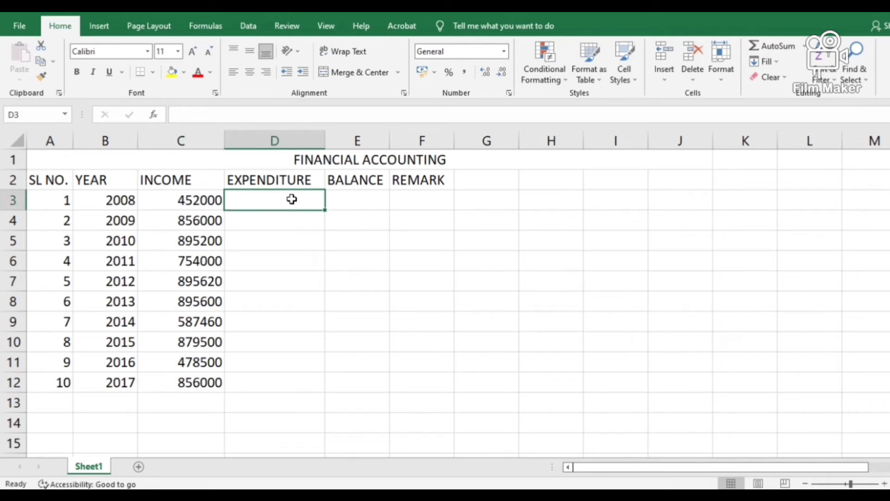
text(89)
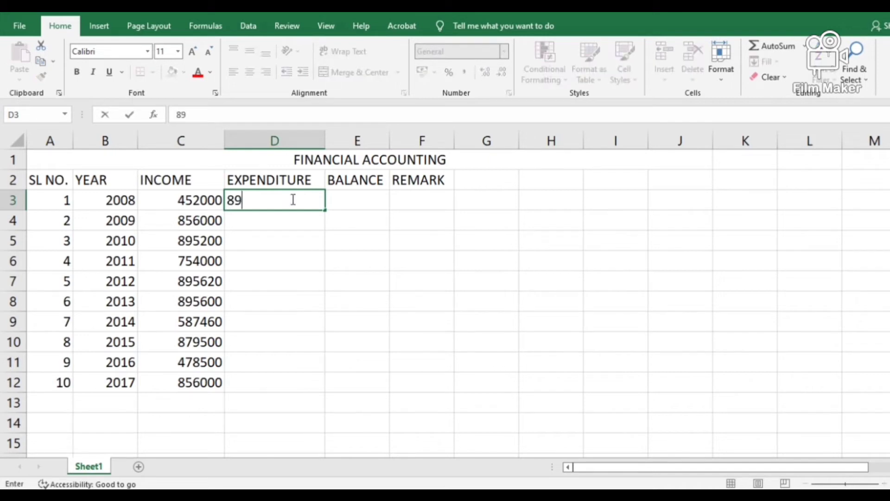
text(524)
key(Return)
text(25684)
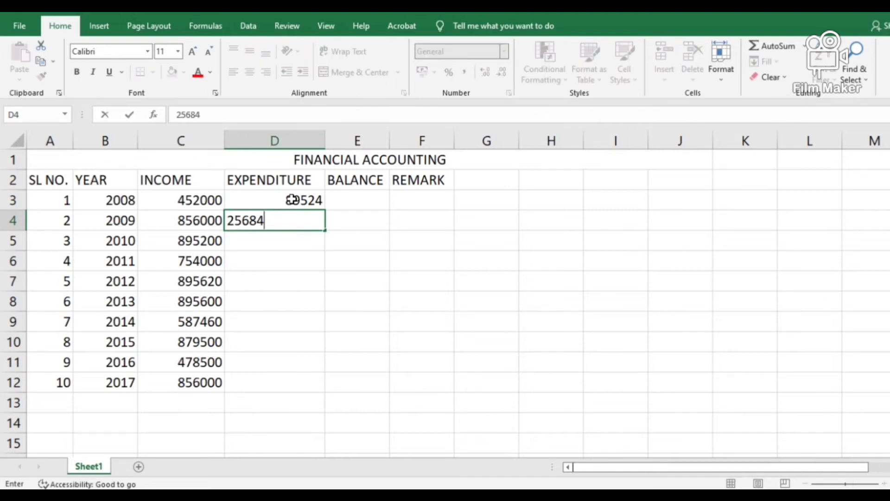
key(Return)
text(69856)
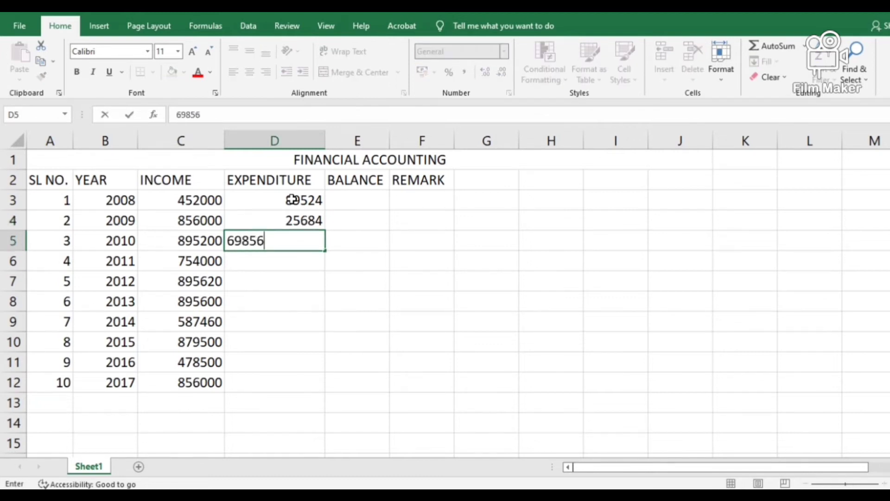
key(Return)
text(3658)
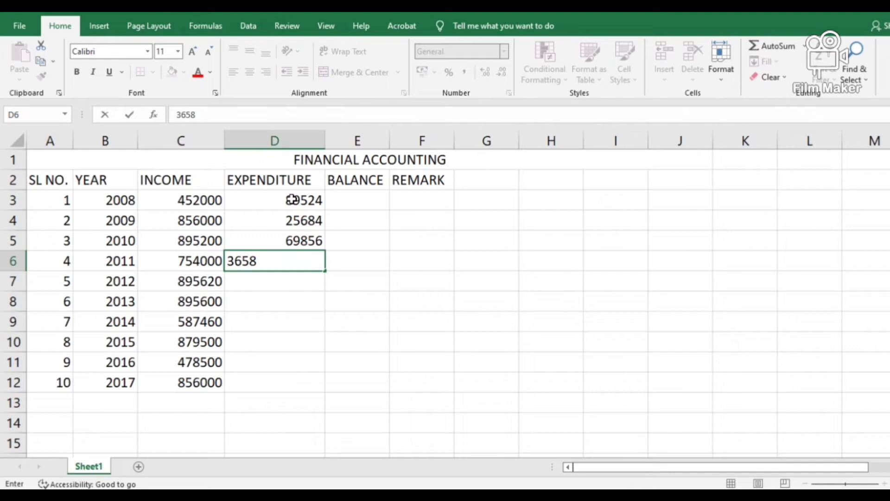
key(Return)
Step: Enter the expenditure amounts 658952, 584785 and 568424 in cells D7 through D9
text(658)
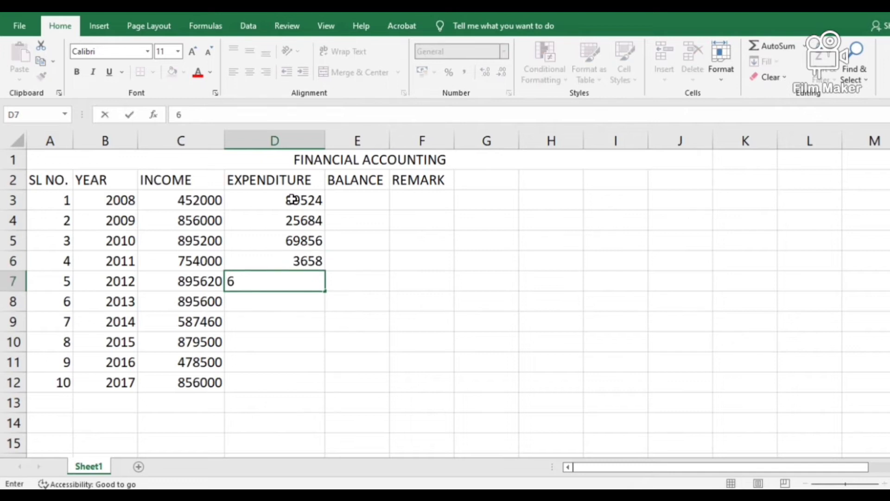
text(952)
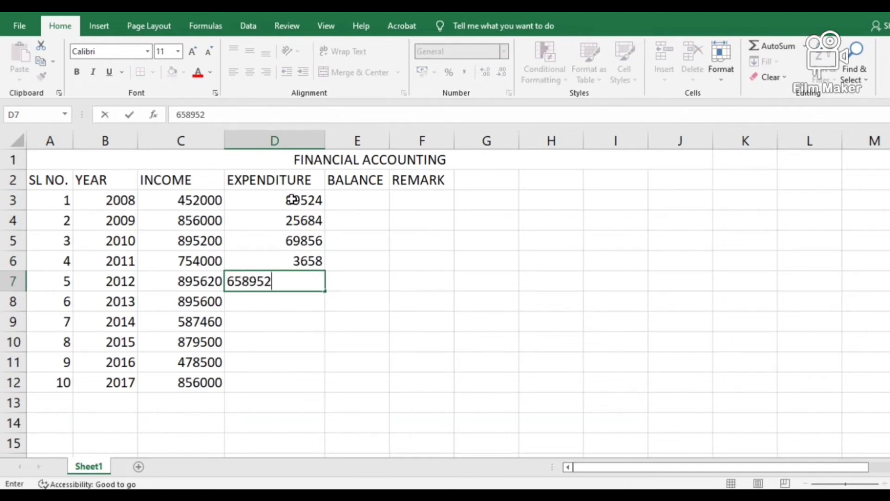
key(Return)
text(584785)
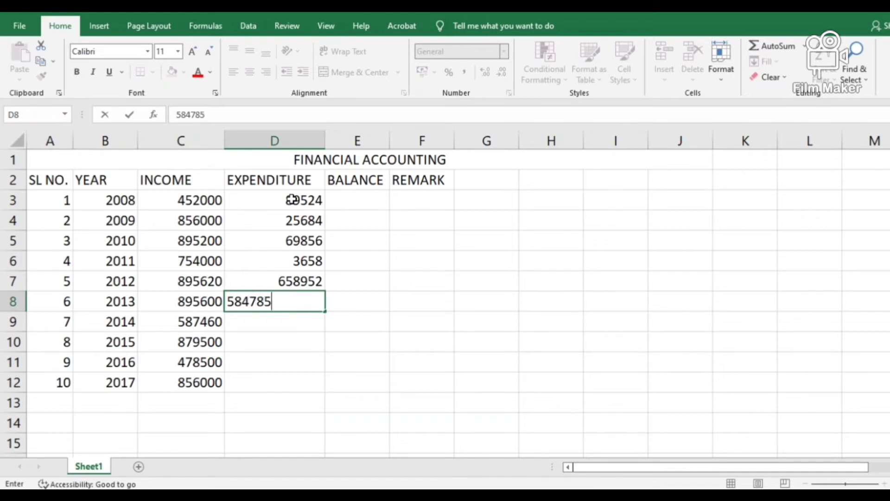
key(Return)
text(56)
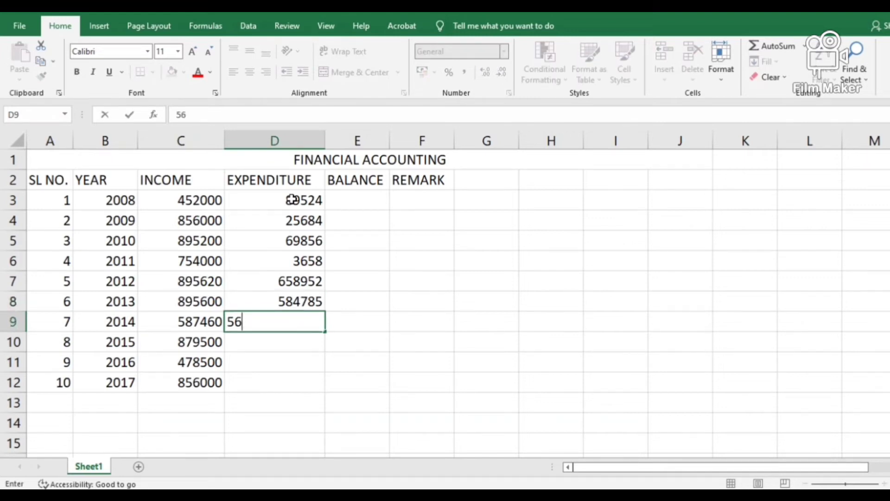
text(8424)
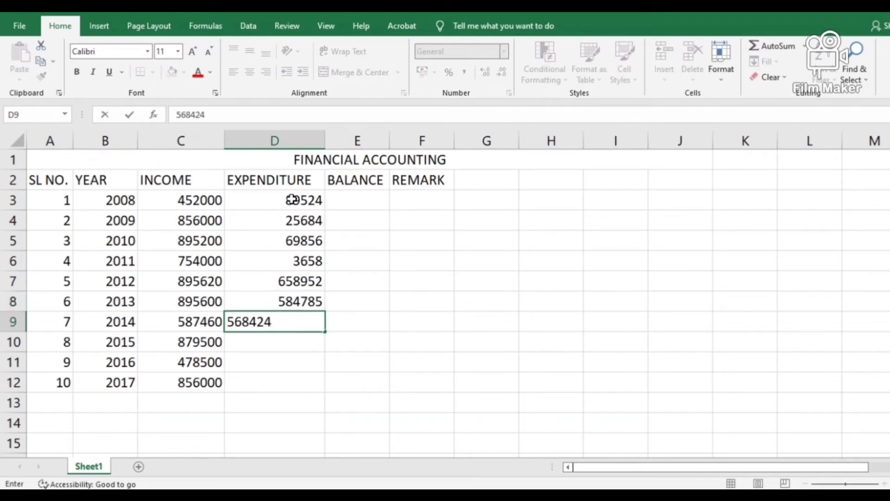
key(Return)
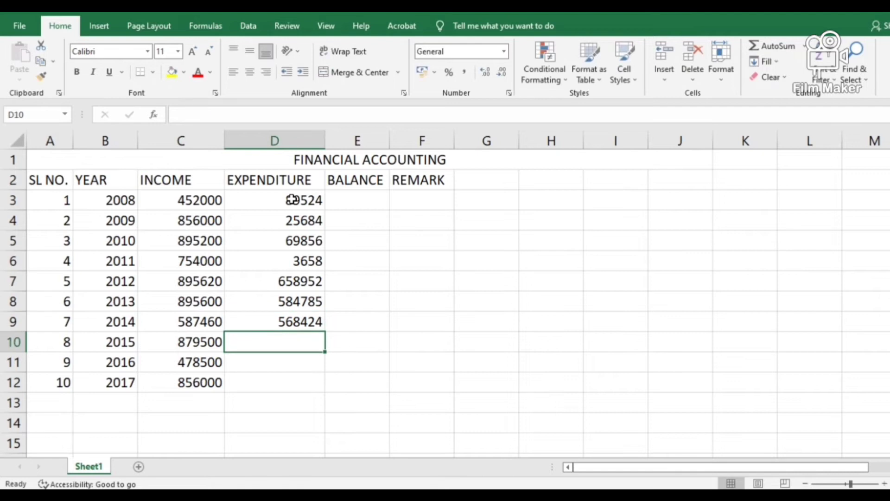
Step: Enter the expenditure amounts 65450, 25654 and 521140 in cells D10 through D12, and widen the BALANCE column slightly
text(65450)
key(Return)
text(25654)
key(Return)
text(521140)
key(Return)
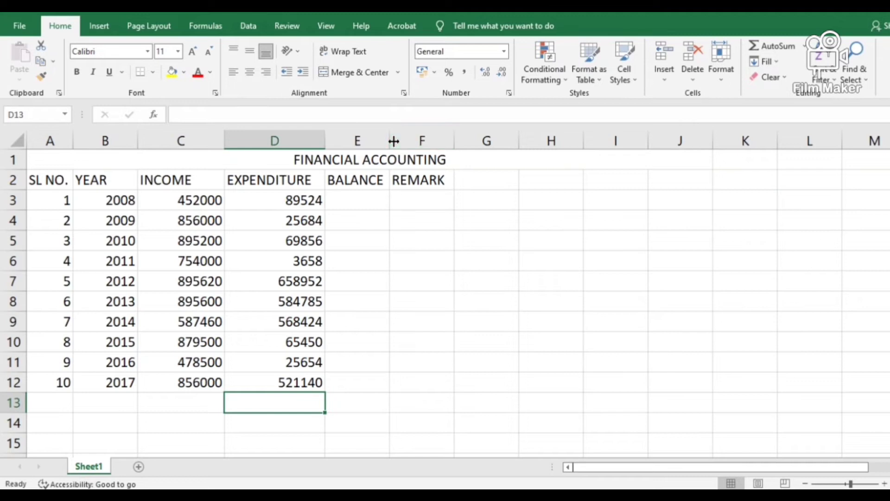
drag(393, 141, 413, 146)
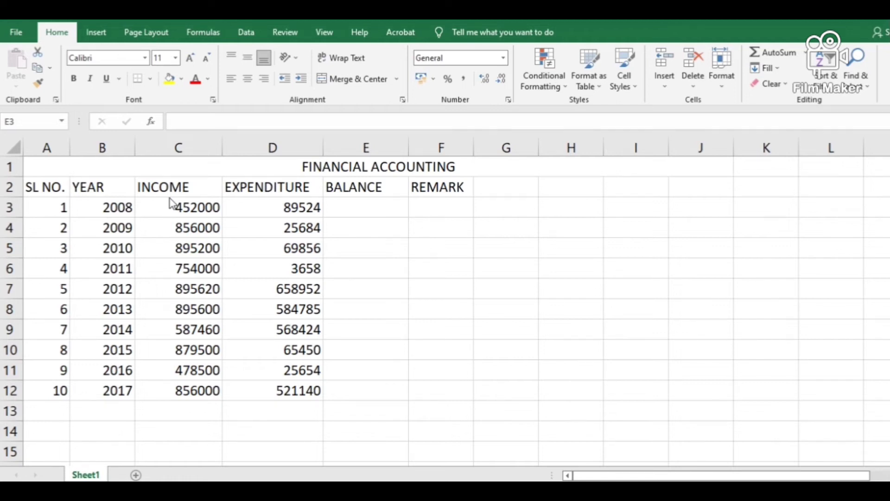
Step: Enter the formula =C3-D3 in cell E3 to calculate the 2008 balance
click(394, 215)
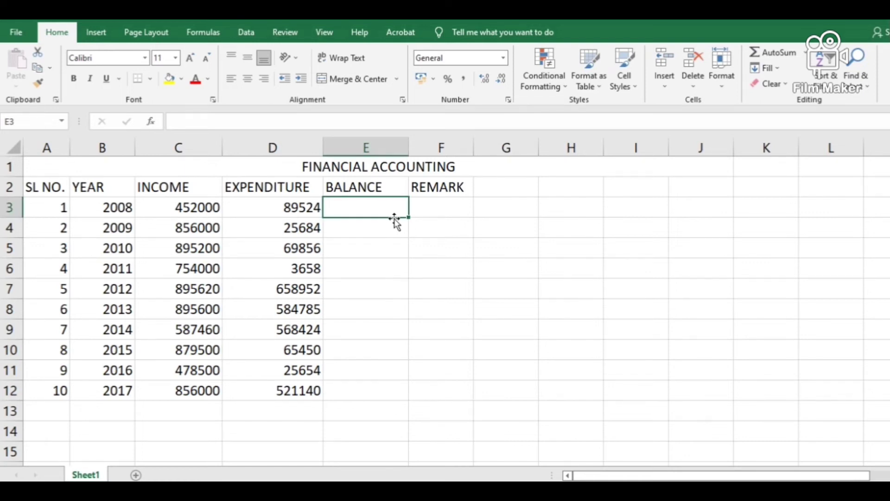
text(=)
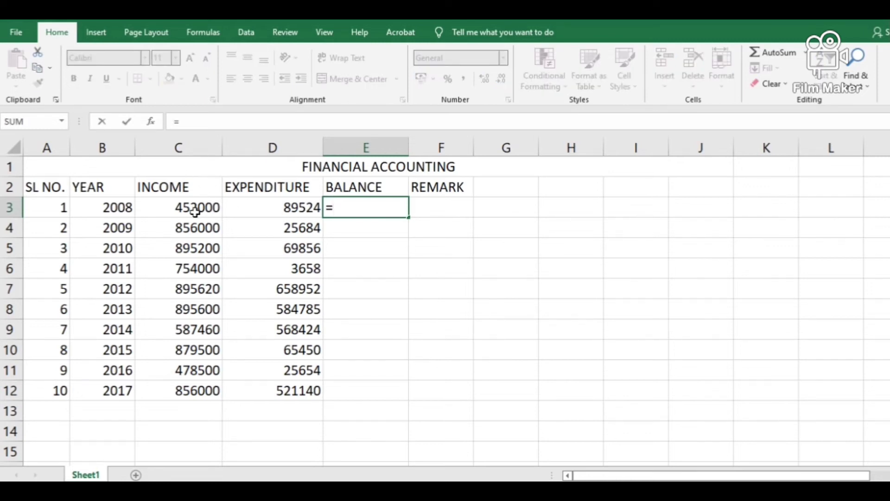
text(C2)
key(BackSpace)
text(3)
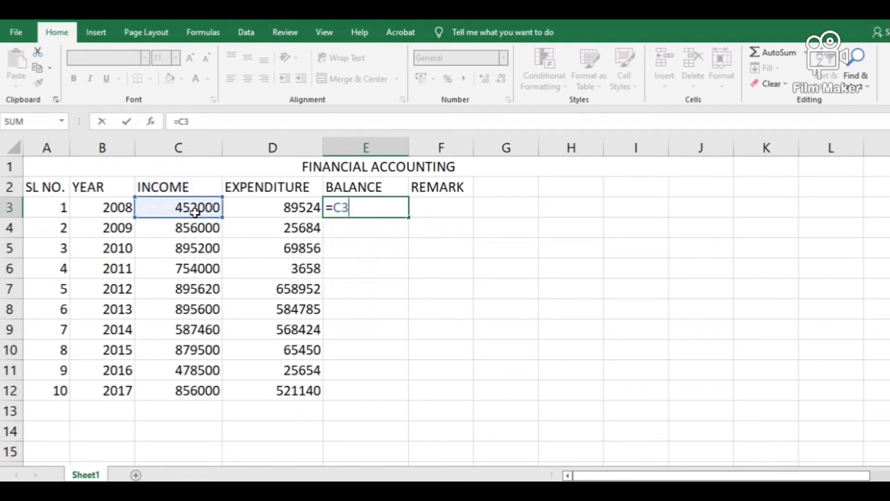
text(-D)
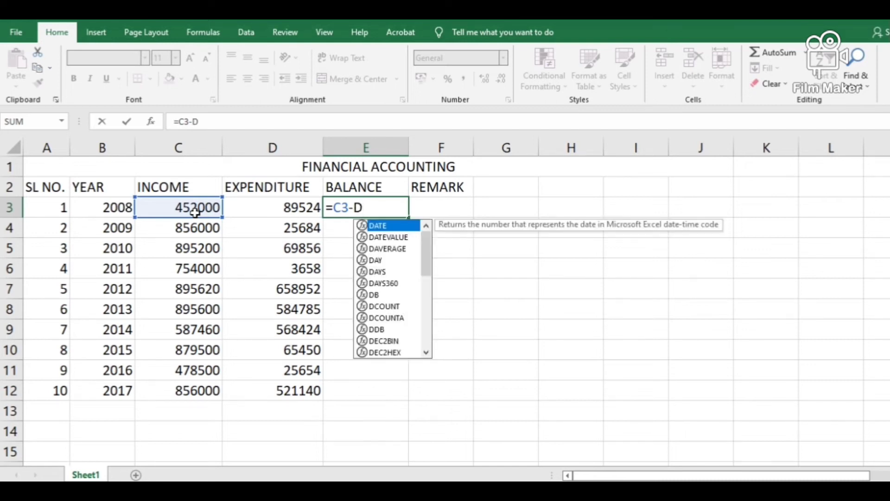
text(3)
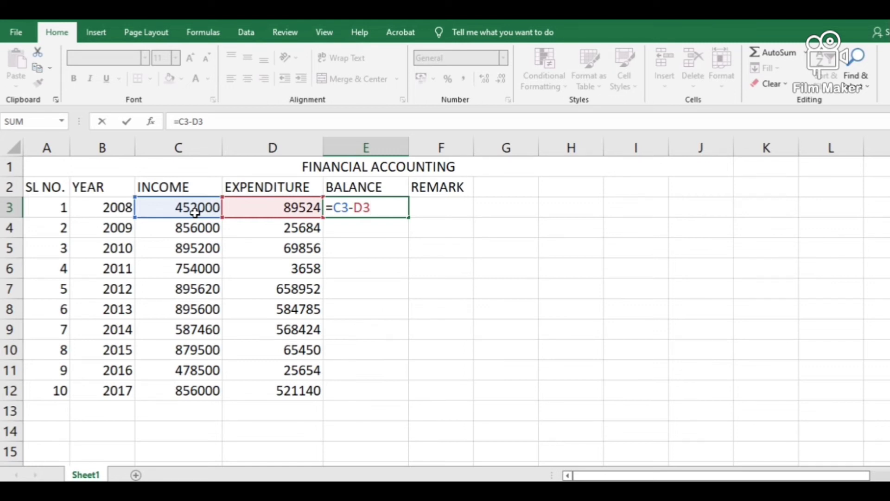
key(Return)
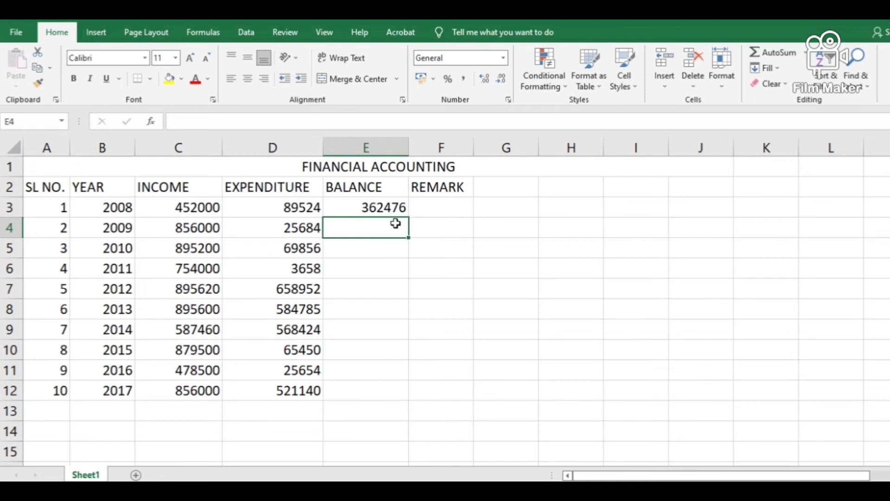
Step: Enter the formula =C4-D4 in cell E4 and fill it down through E12
text(=C4-D4)
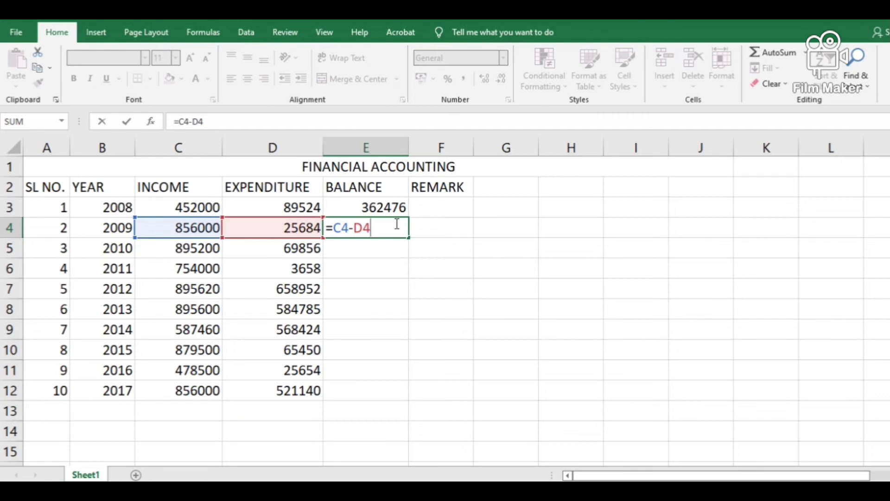
key(Return)
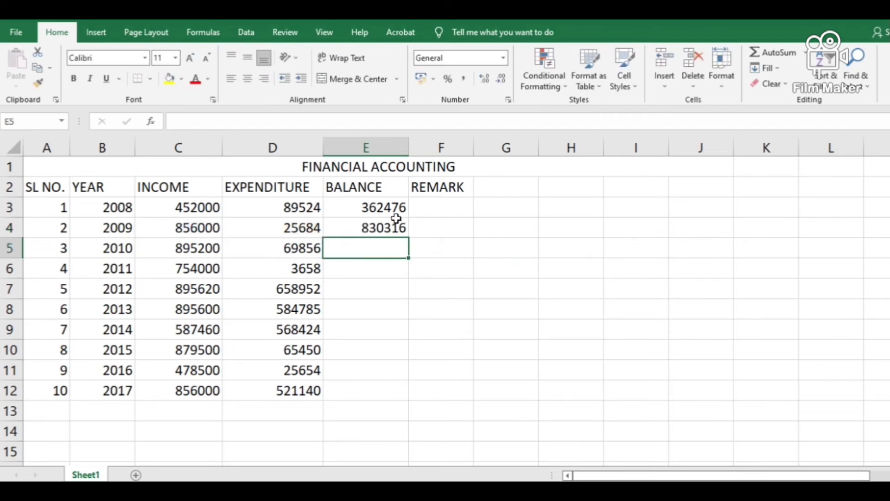
click(397, 226)
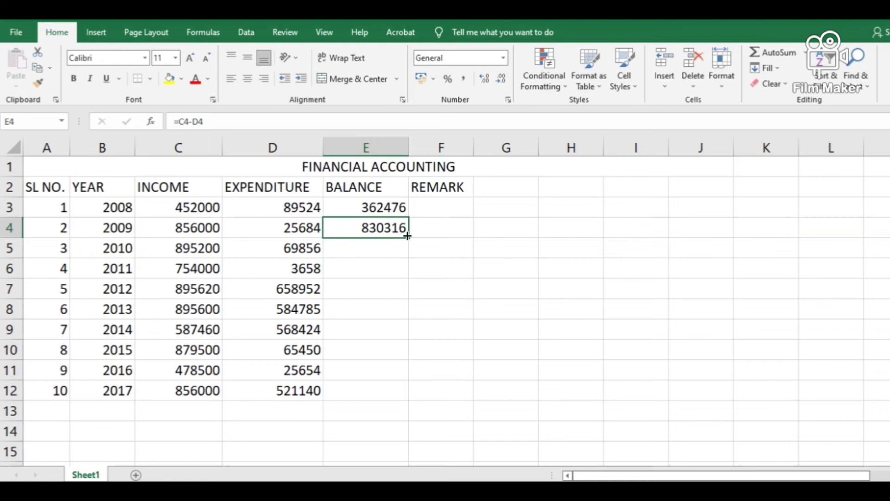
drag(409, 237, 415, 407)
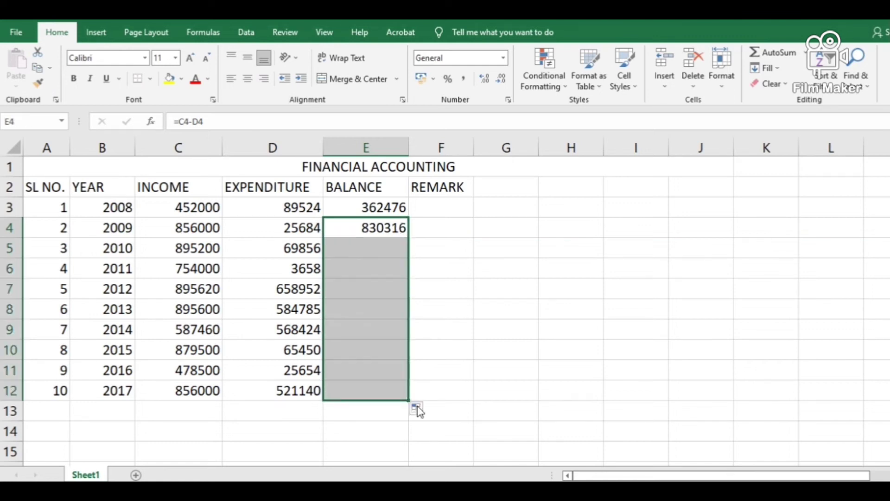
Step: Enter the formula =IF(E3>0,"PROFIT","LOSS") in cell F3 and fill it down through F12
click(442, 207)
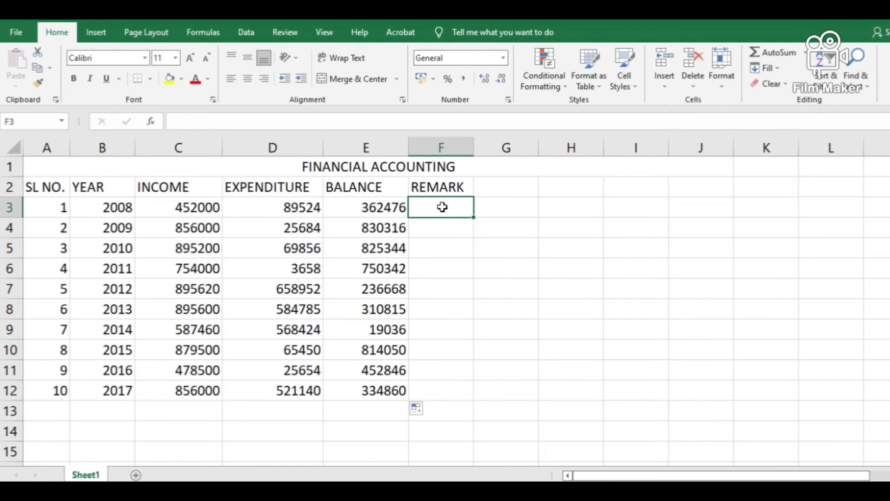
text(=IF)
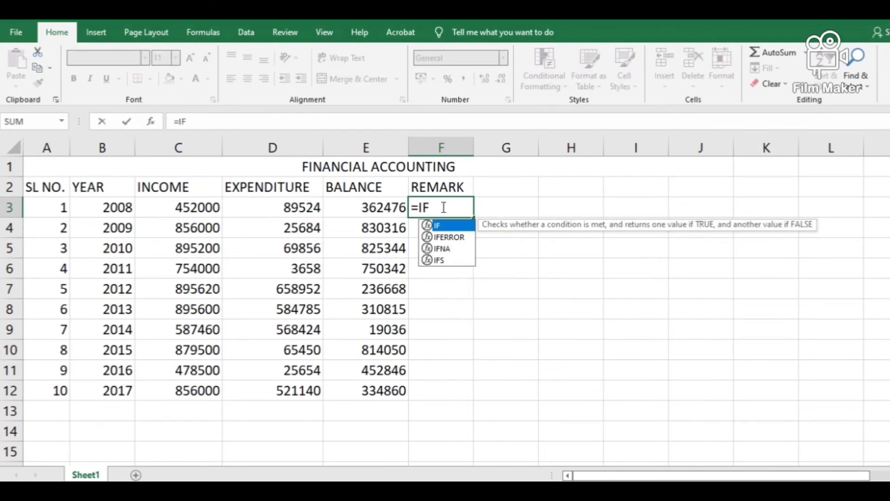
text(()
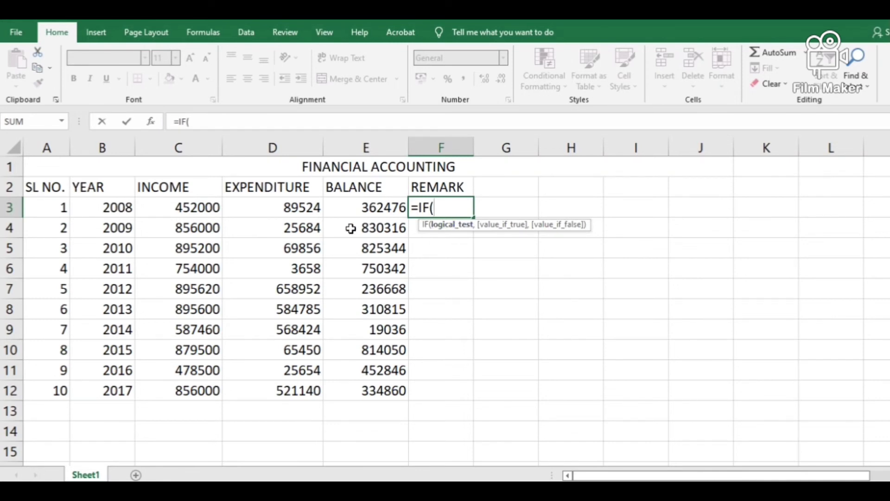
click(392, 209)
text(>0)
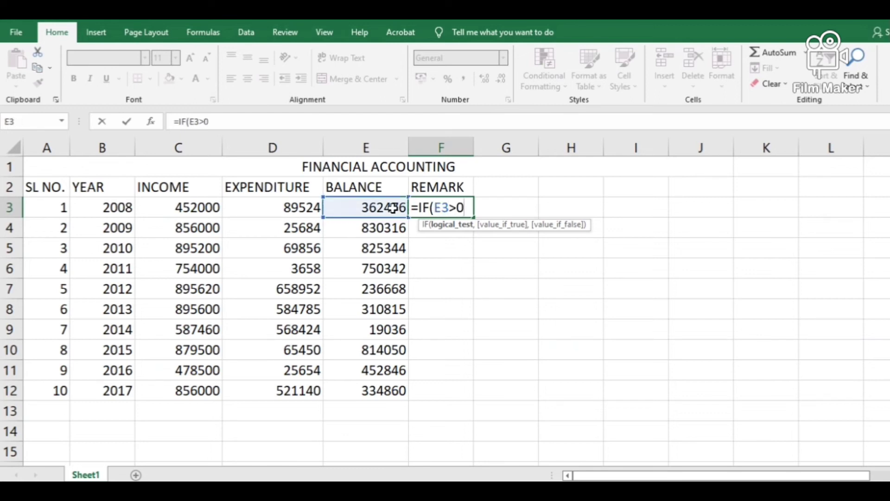
text(,)
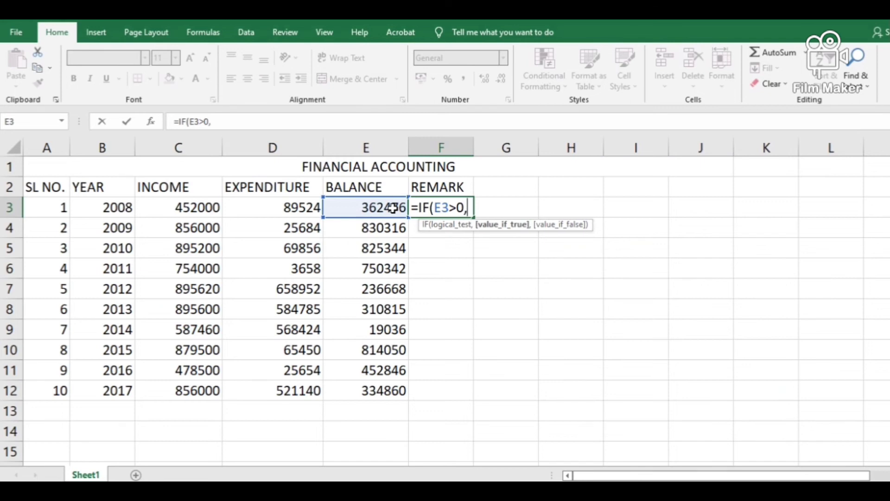
text("PRO)
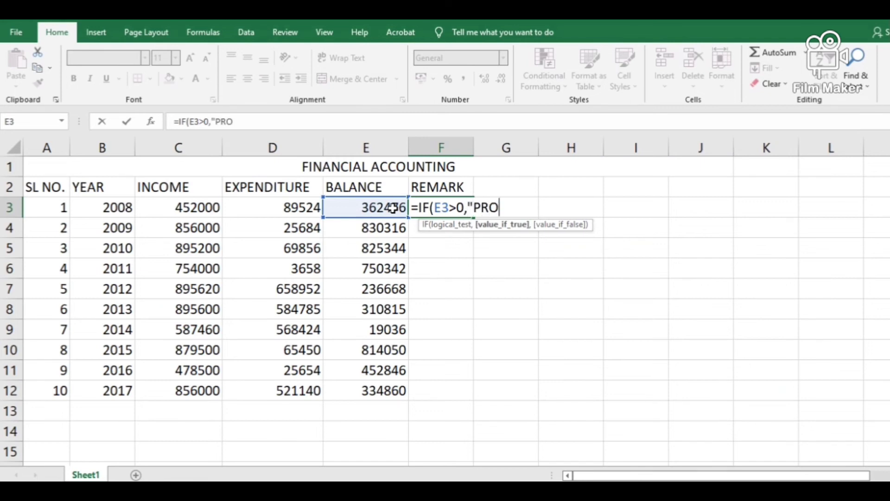
text(FIT",)
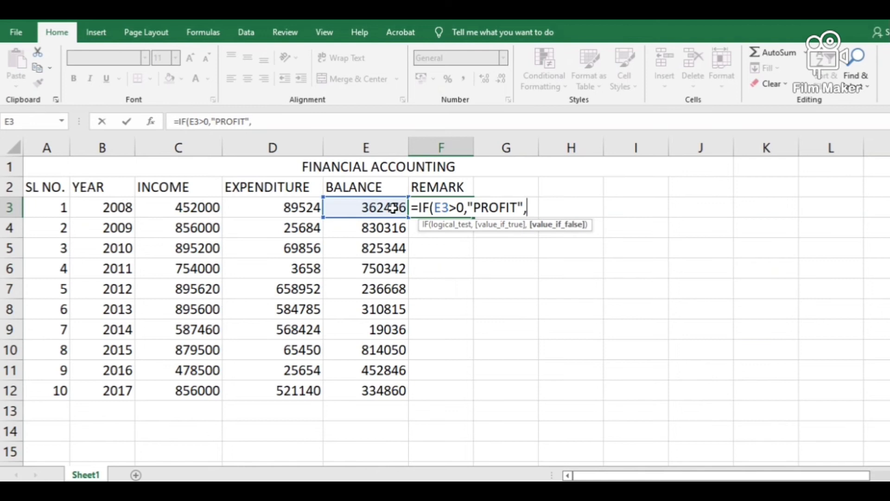
text("LOSS)
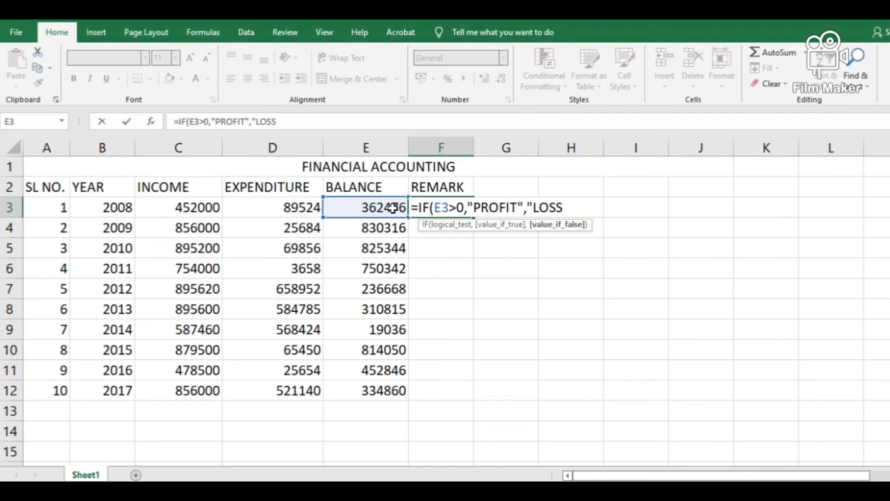
text("))
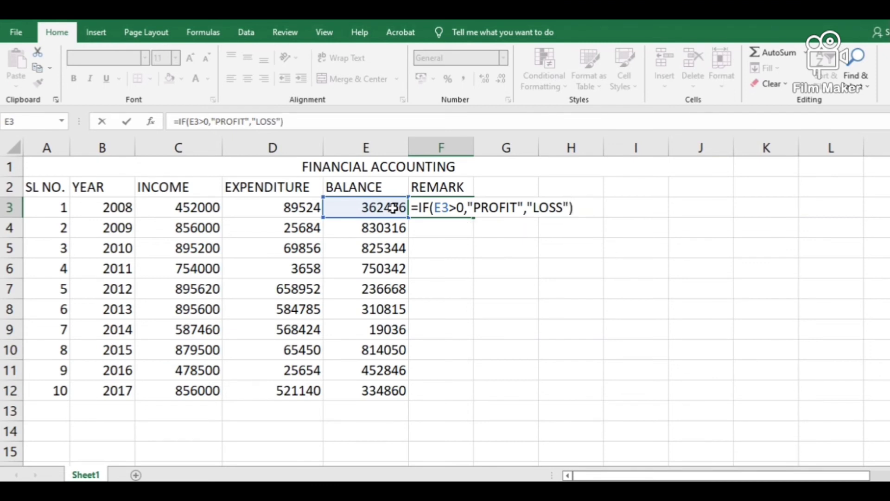
key(Return)
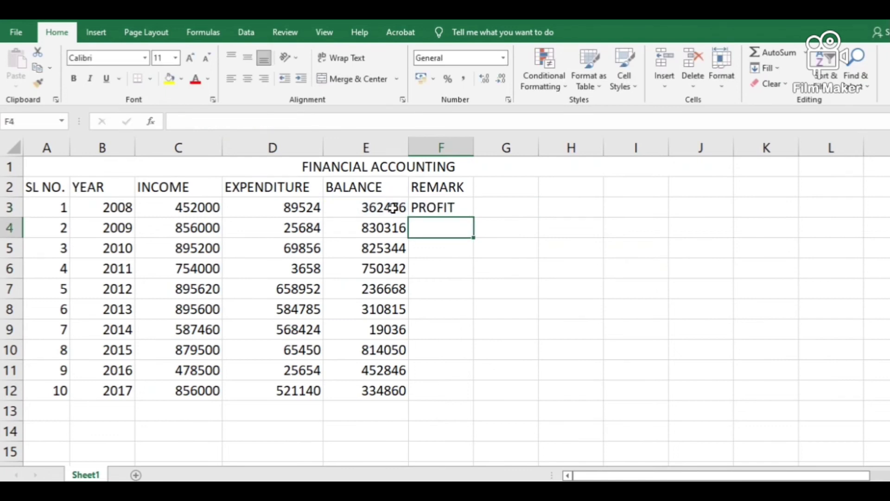
click(449, 209)
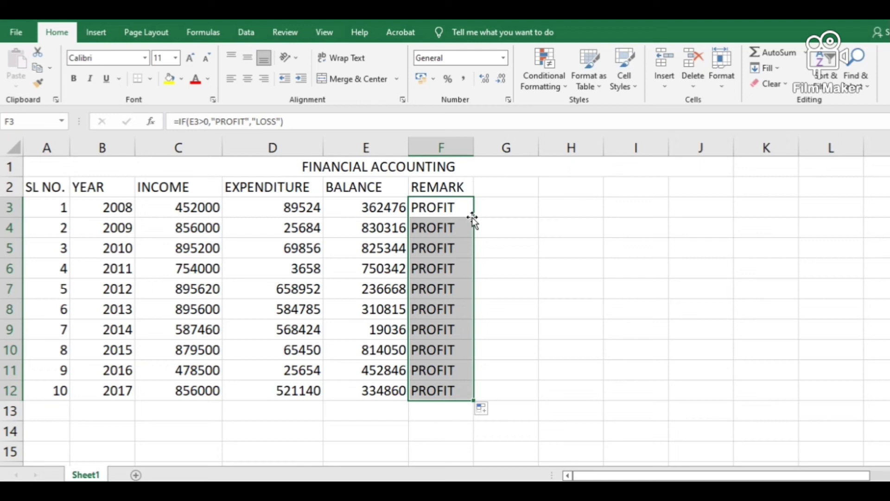
Step: Change the 2014 expenditure in cell D9 to 895640
click(379, 330)
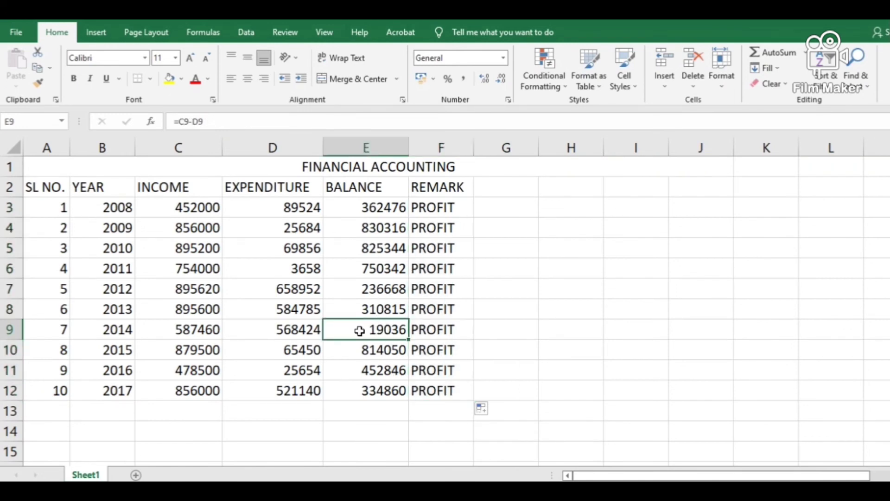
click(300, 331)
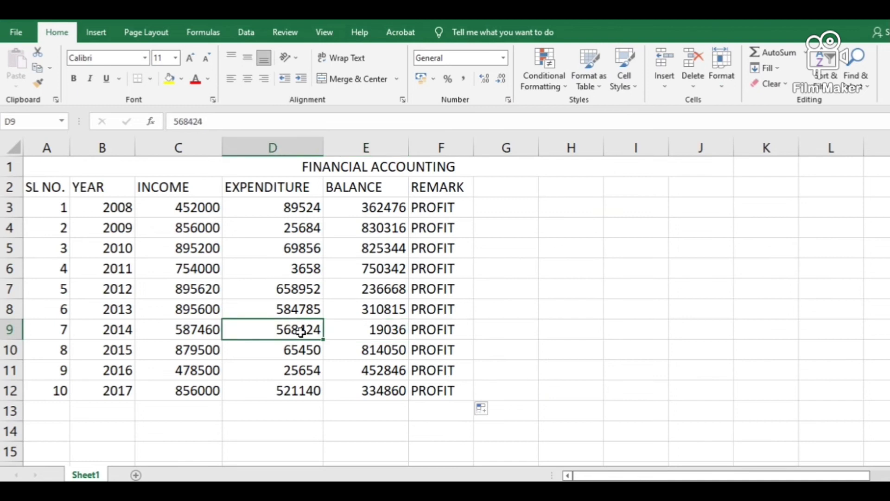
text(895)
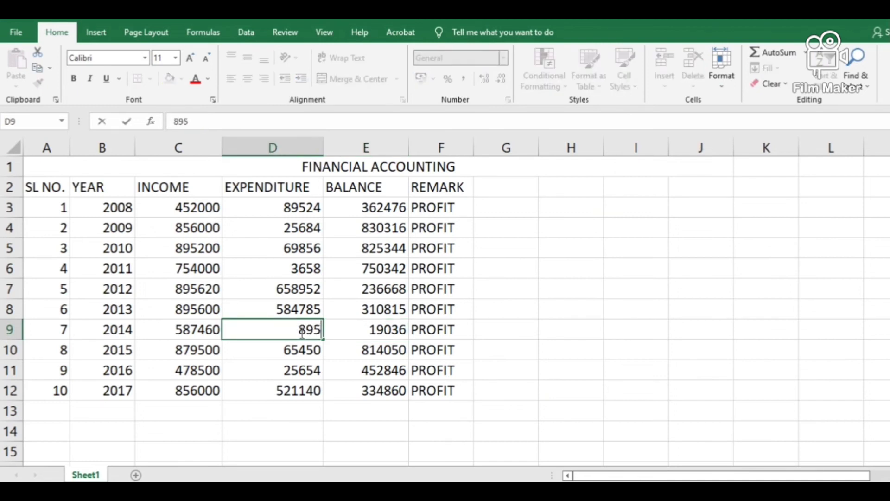
text(640)
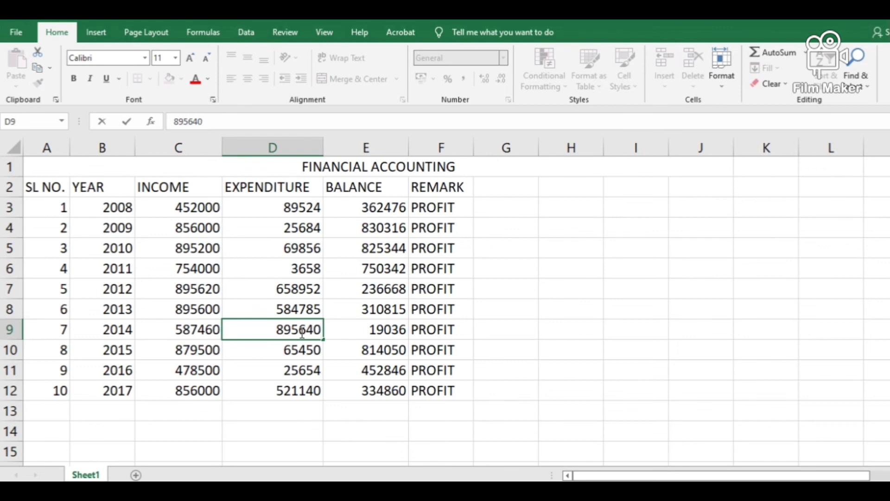
click(545, 328)
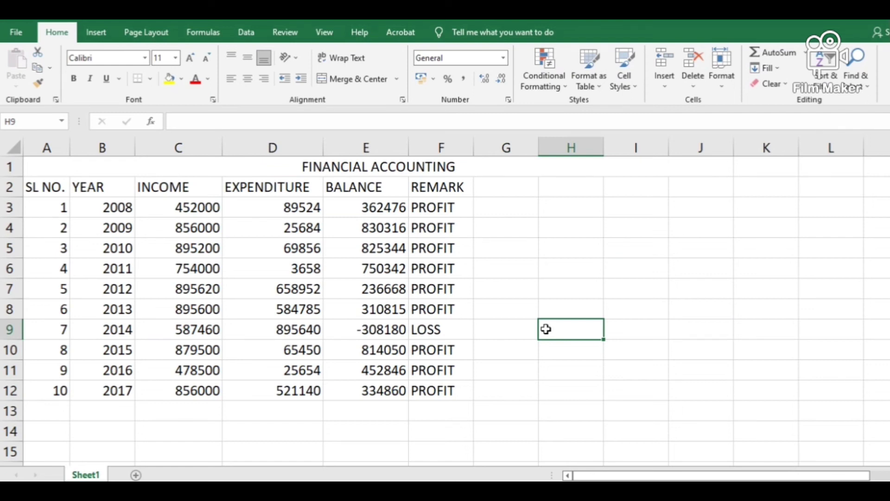
click(528, 317)
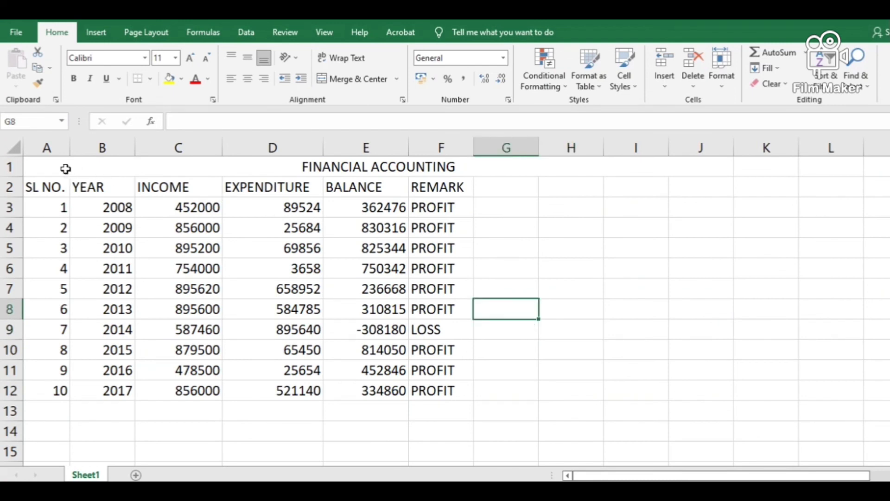
Step: Apply All Borders to the range A1:J12, covering the merged title row and the table, and deselect it
drag(45, 167, 234, 386)
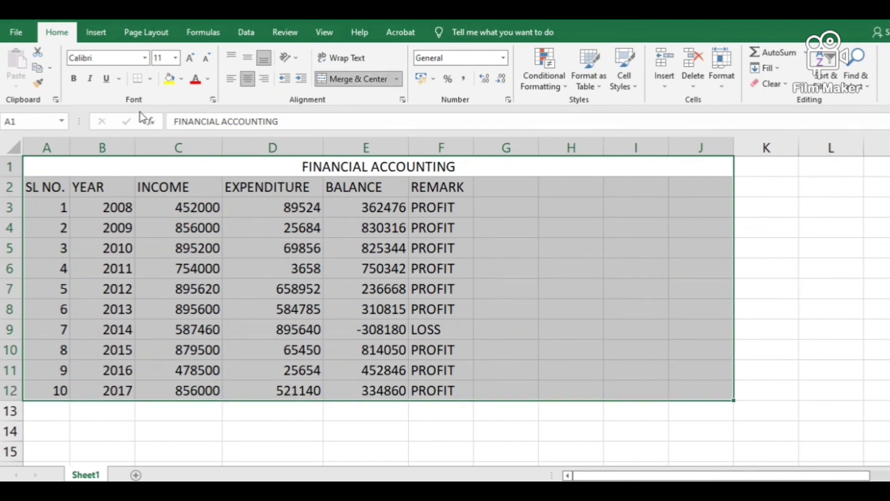
click(150, 81)
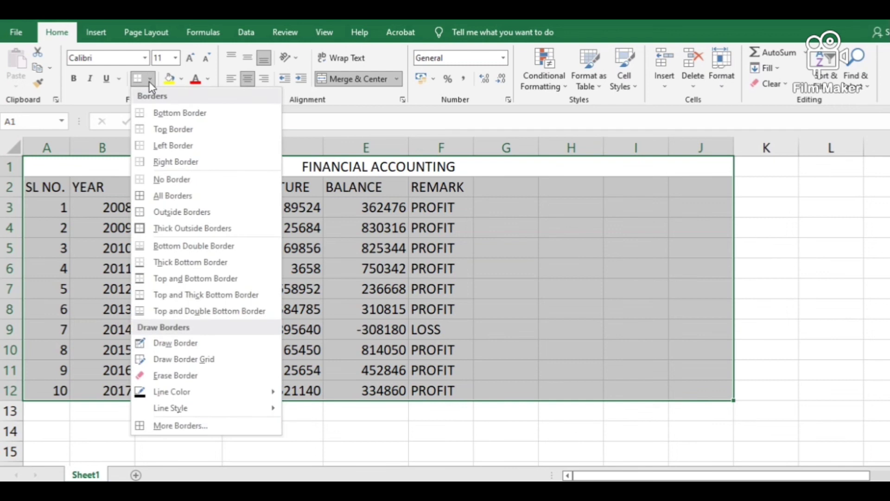
click(173, 197)
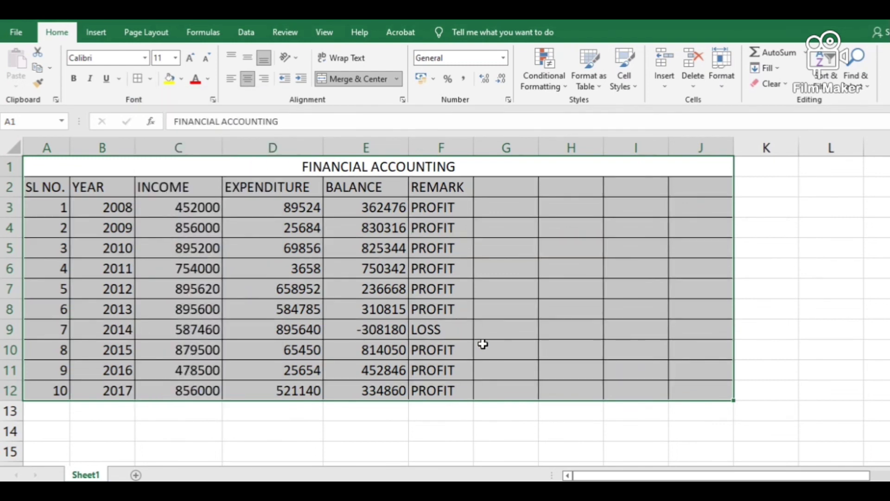
click(512, 361)
click(529, 452)
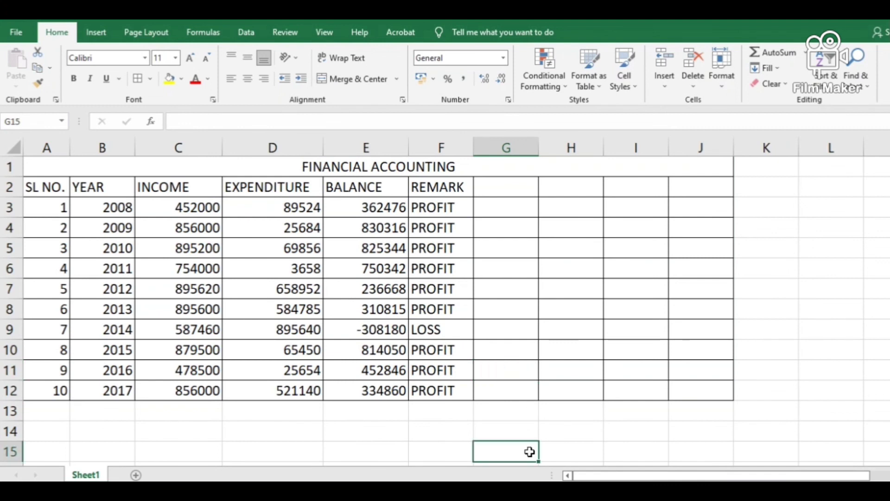